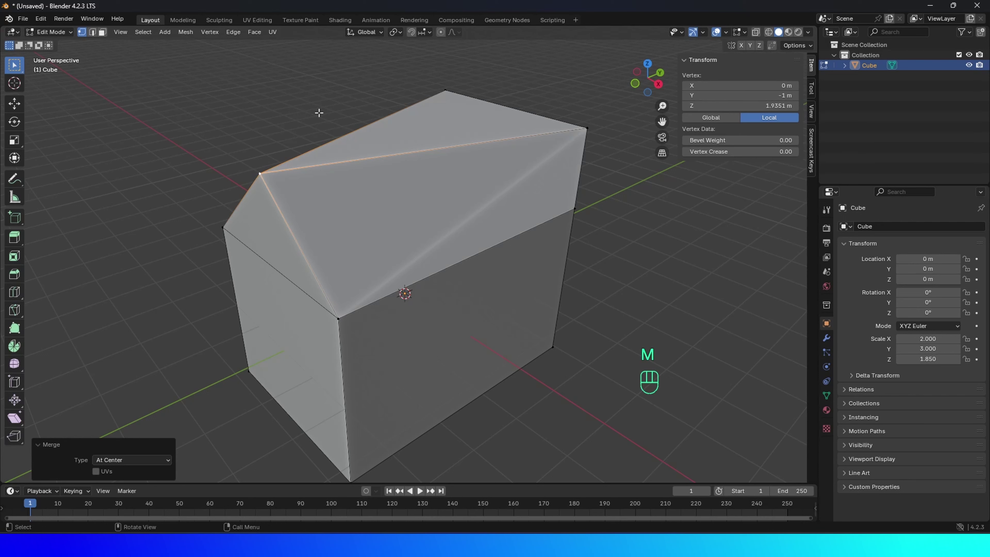
Merge the two upper vertices at the house's far end at their center to complete the roof ridge.
left_click(447, 90)
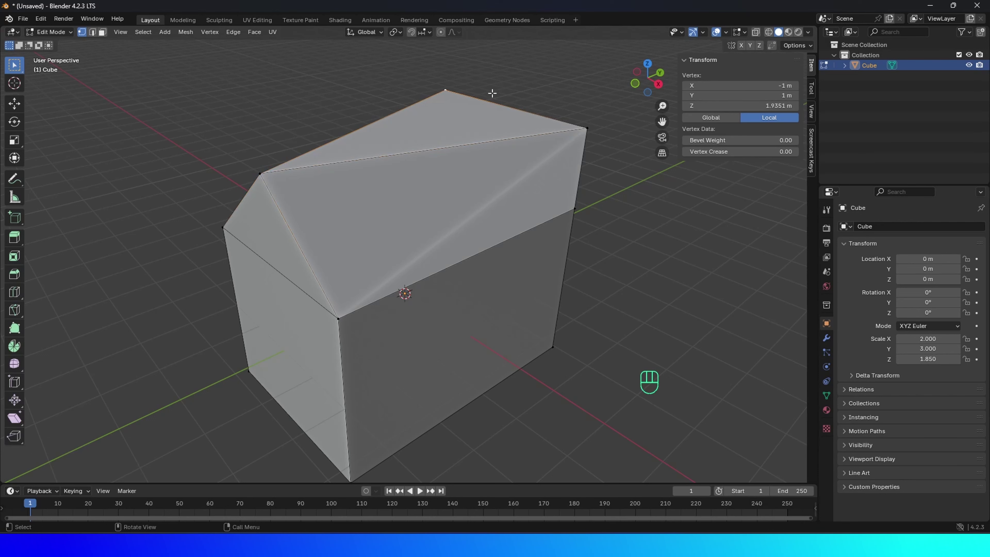
left_click(587, 128, "shift")
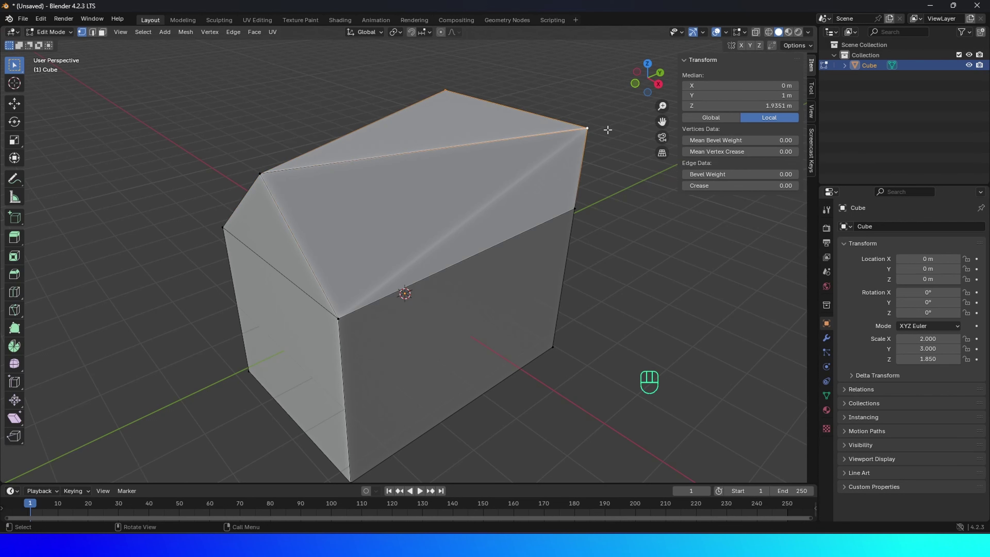
key("m")
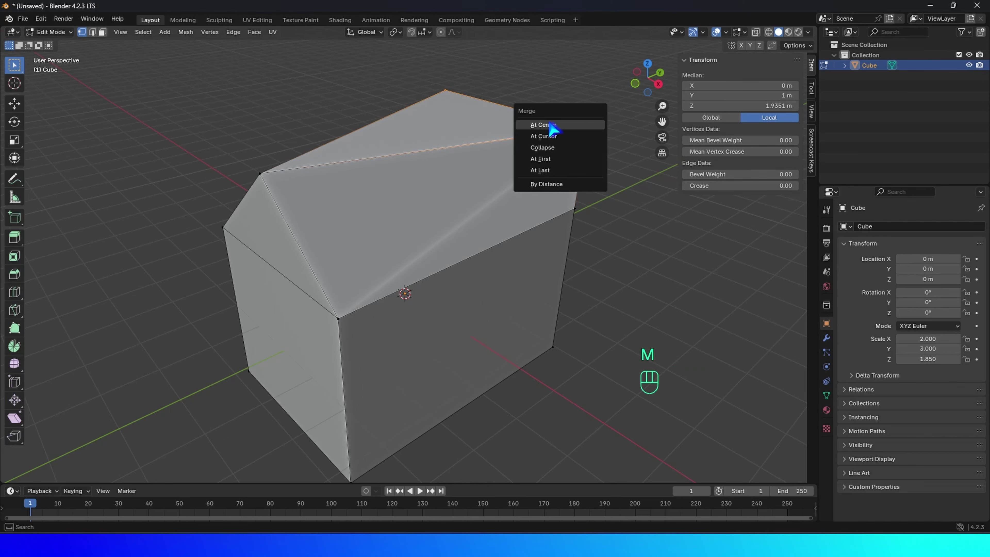
left_click(549, 122)
Separate the two sloping roof faces from the house into their own object and return to Object Mode.
middle_click_drag(501, 125, 404, 190)
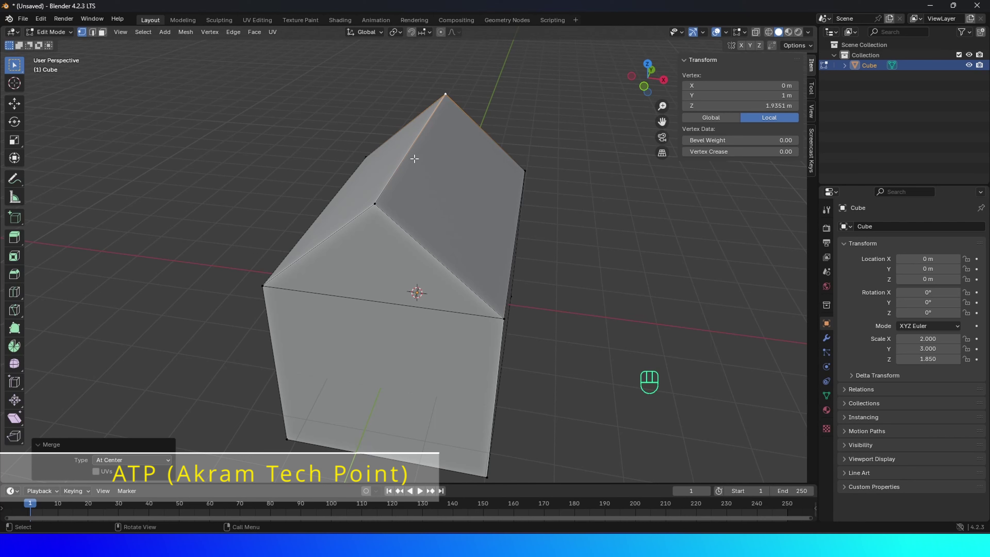
key("3")
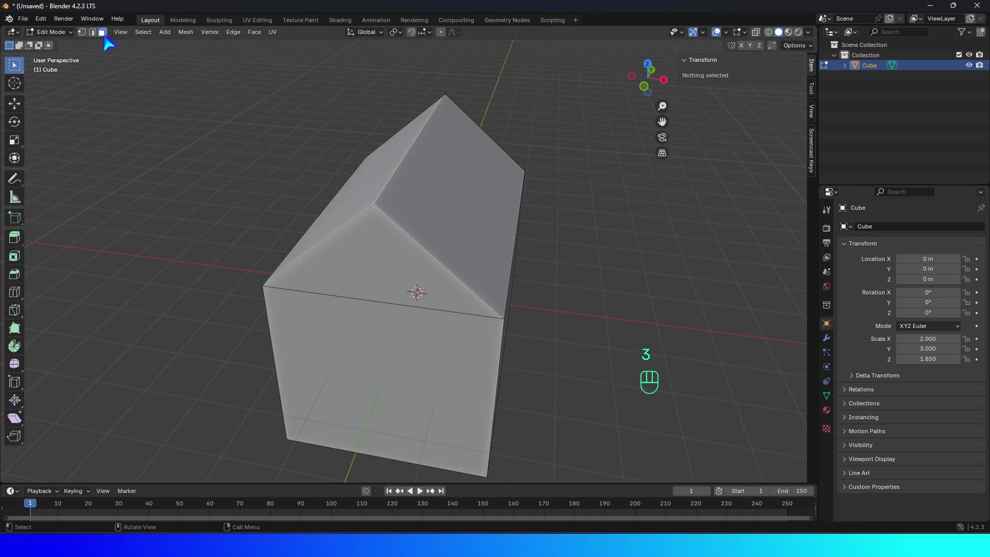
left_click(476, 187)
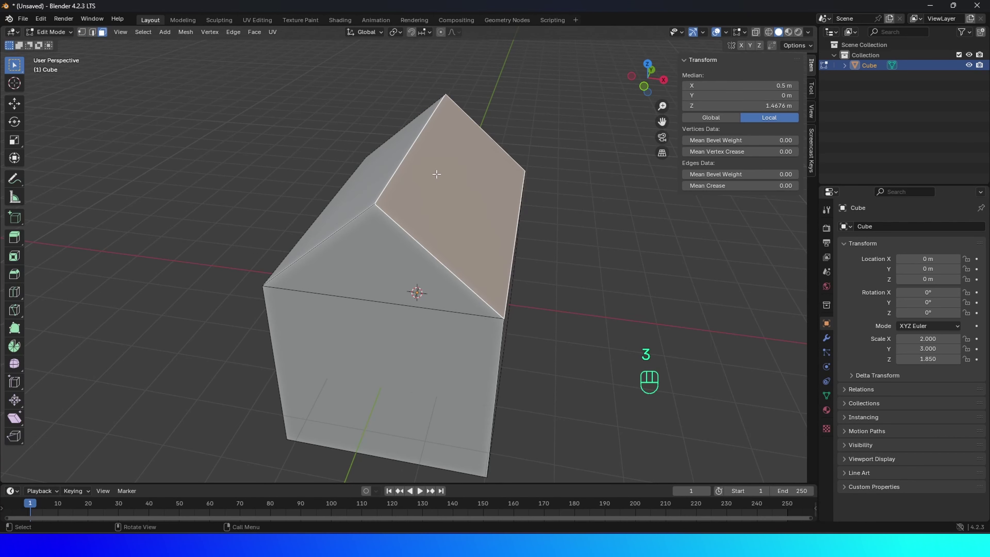
left_click(377, 167, "shift")
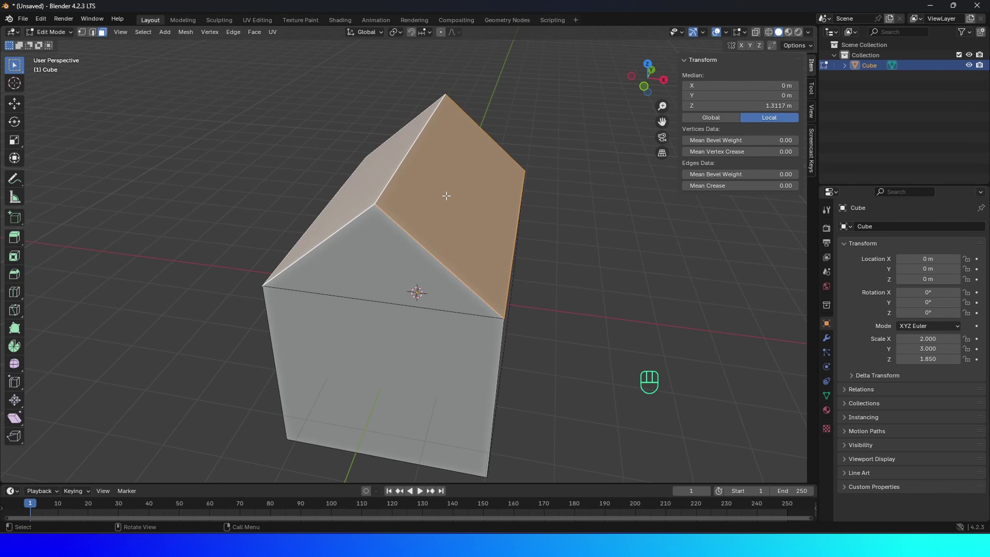
middle_click_drag(446, 196, 393, 176)
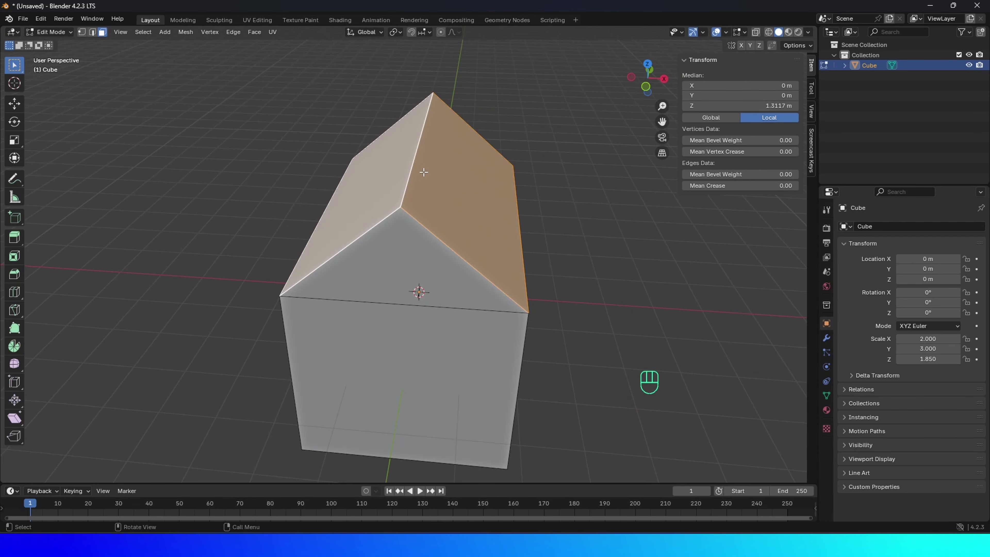
key("p")
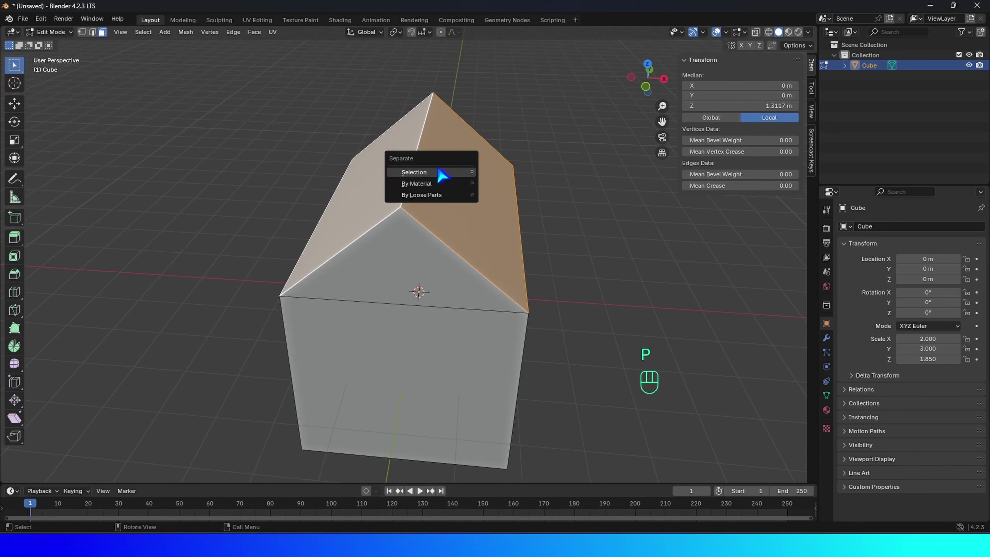
left_click(416, 174)
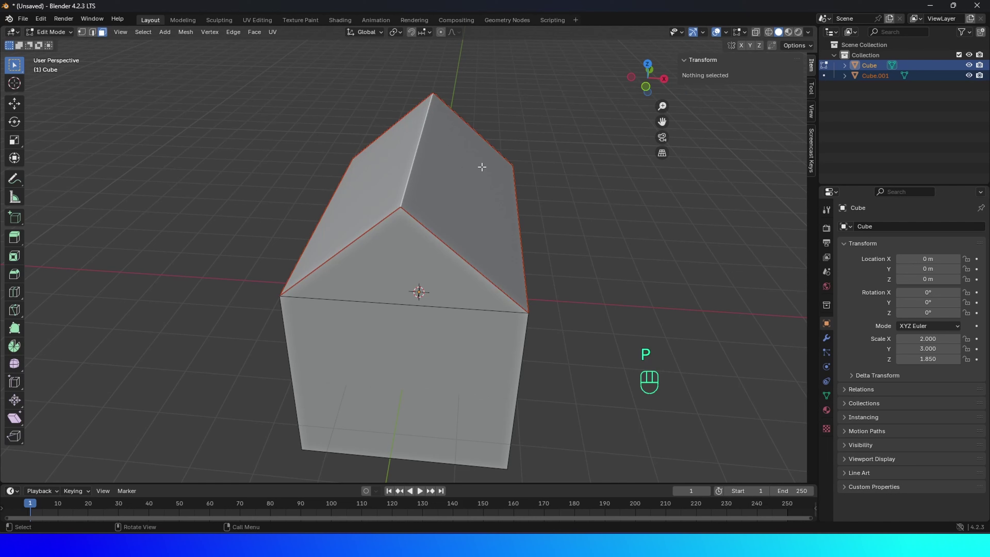
key("Tab")
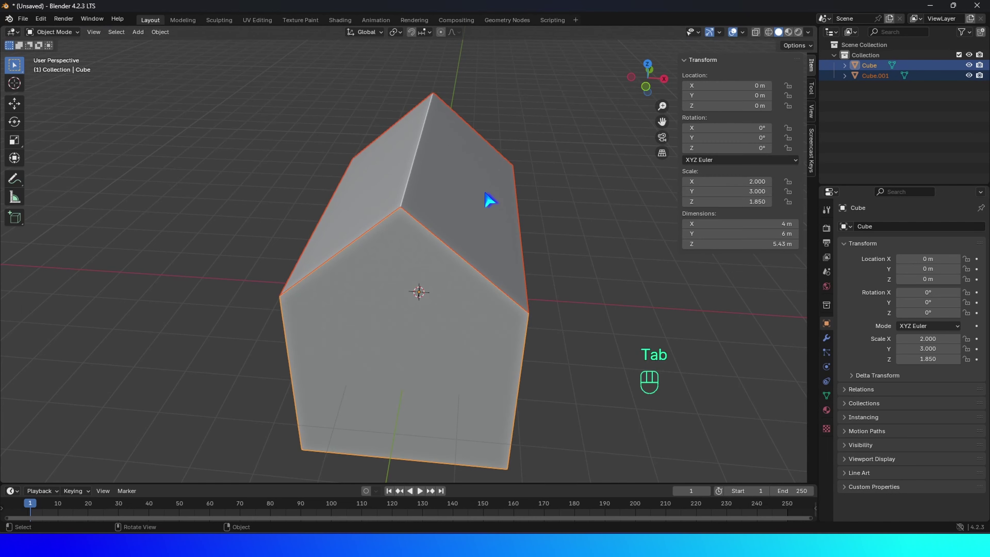
left_click(426, 178)
key("g")
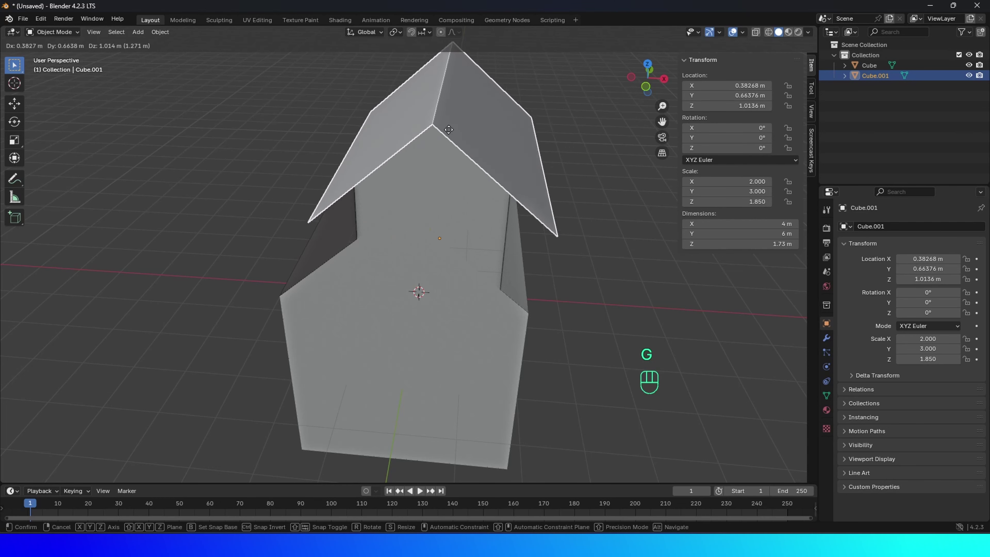
key("Escape")
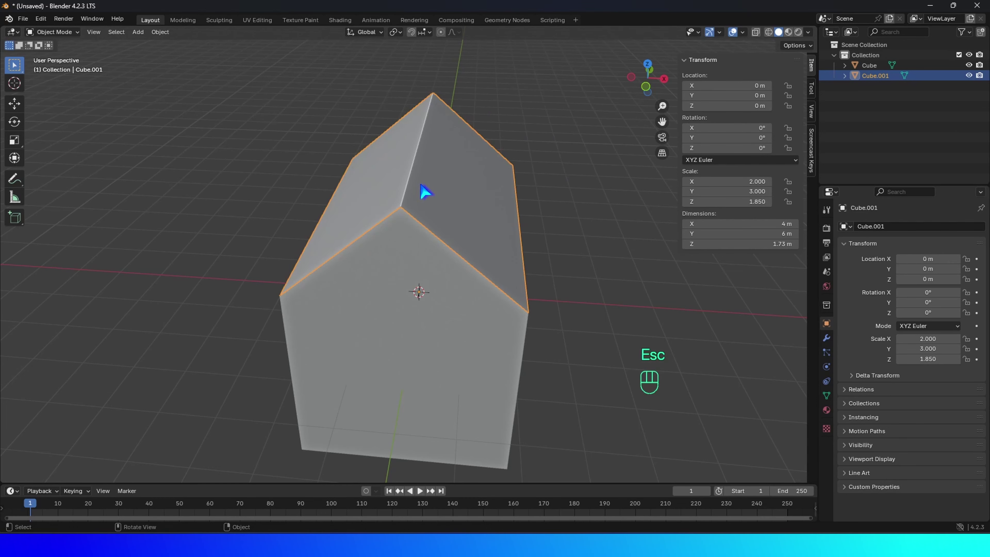
Rename the separated roof object as roof.
double_click(869, 76)
type("roo")
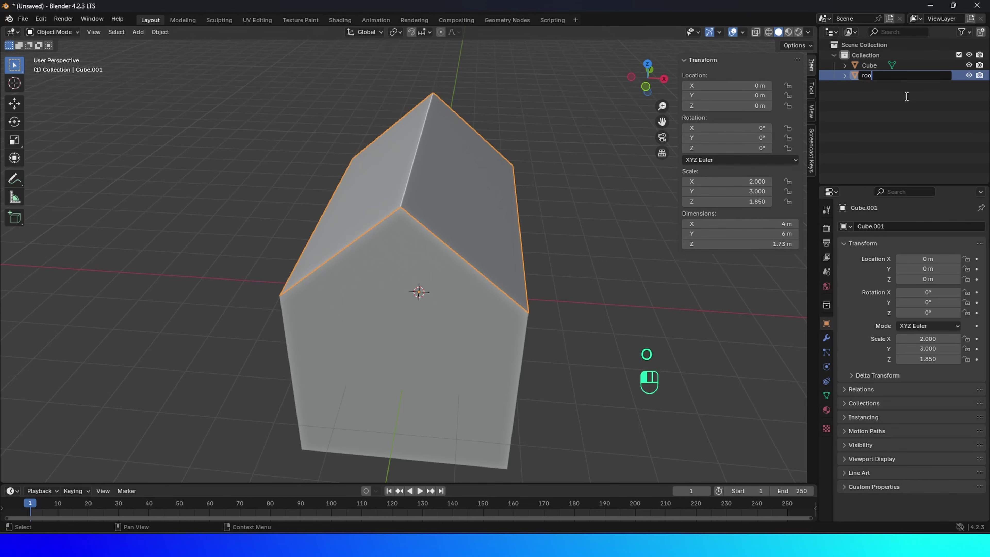
type("f")
key("Return")
Scale the roof along the Y axis by about 1.128 so it overhangs both gable ends.
middle_click_drag(487, 211, 414, 210)
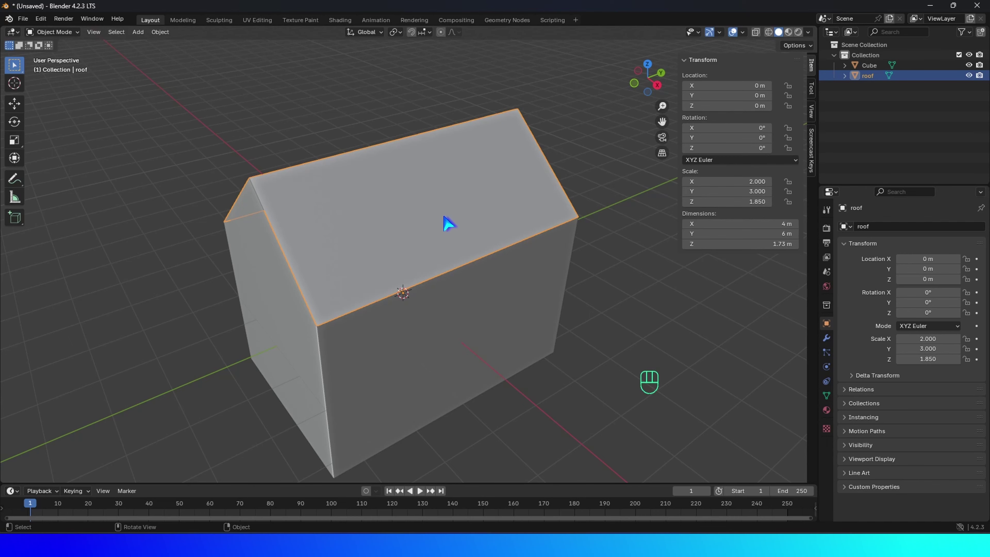
key("s")
key("y")
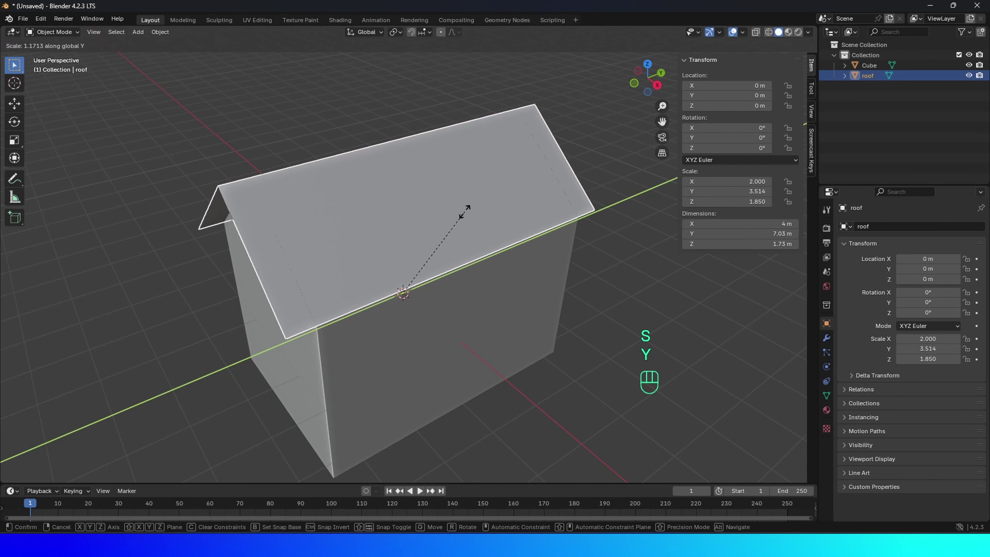
left_click(459, 213)
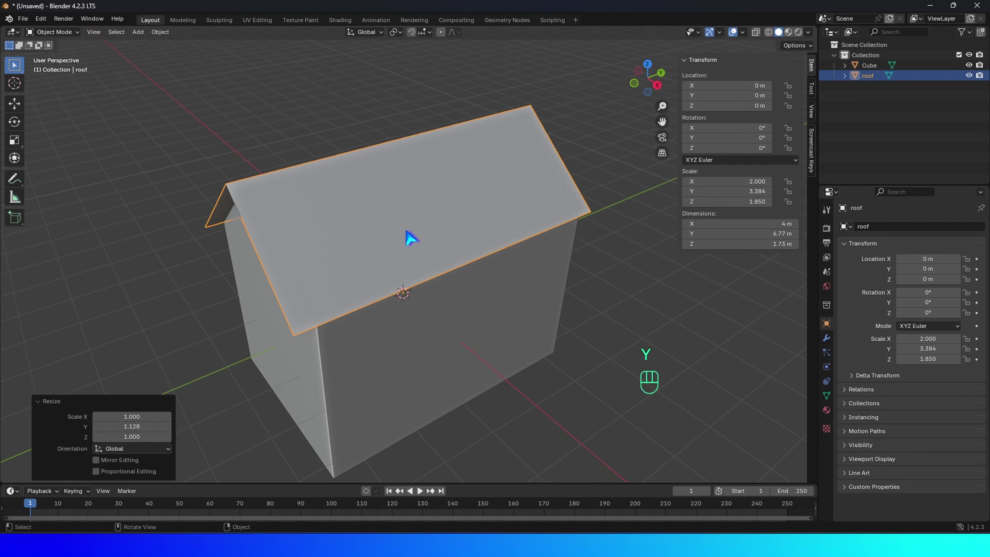
Extrude both roof faces outward along their normals by about 0.248 m in Edit Mode.
middle_click_drag(409, 237, 404, 188)
scroll(403, 189, "up", 2)
scroll(404, 190, "down", 2)
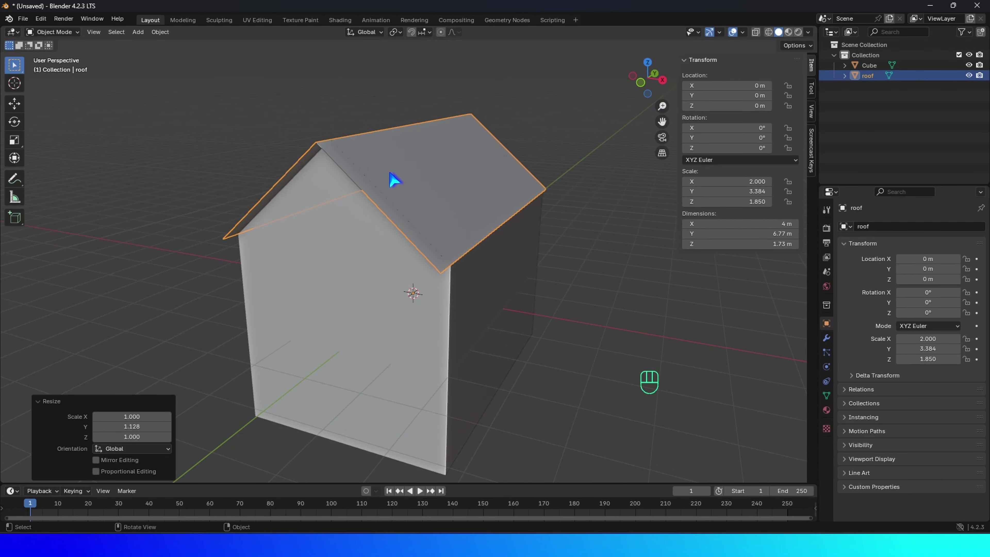
left_click(394, 166)
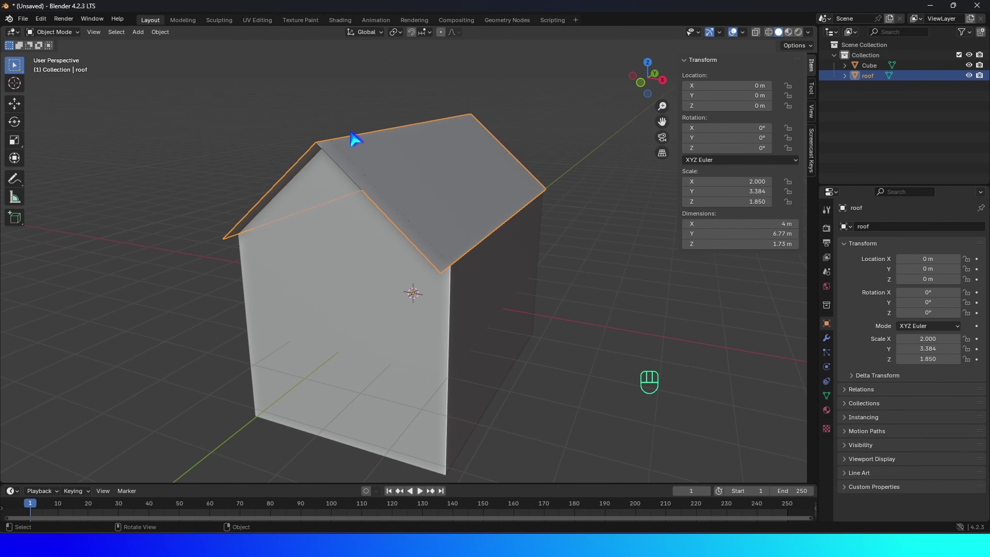
key("Tab")
left_click(417, 160)
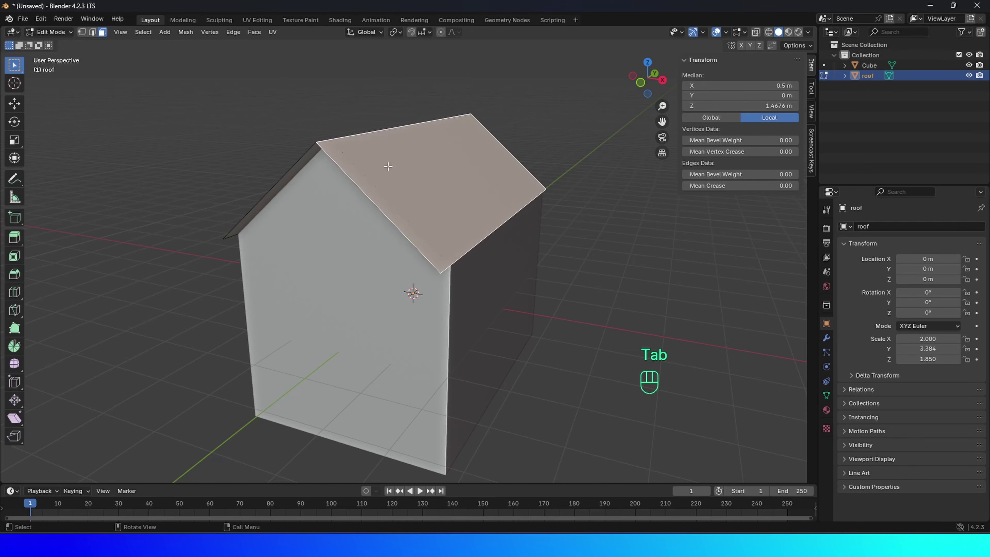
middle_click_drag(389, 167, 431, 229)
left_click(384, 180, "shift")
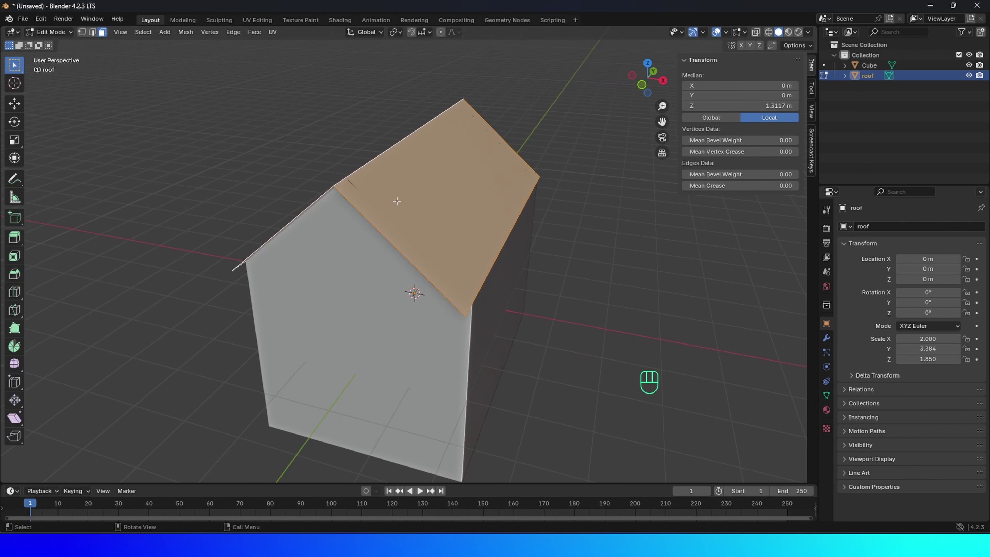
left_click(186, 33)
mouse_move(209, 89)
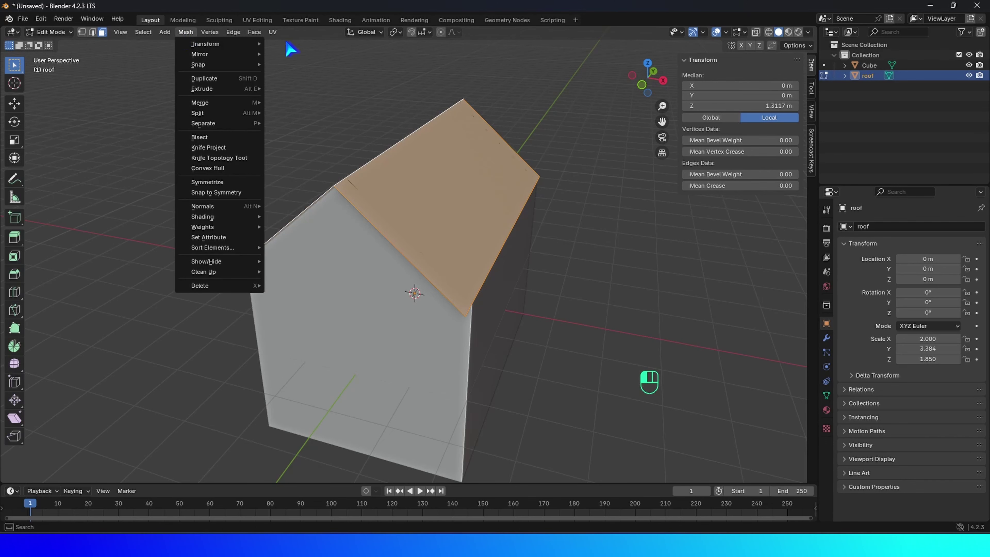
mouse_move(259, 36)
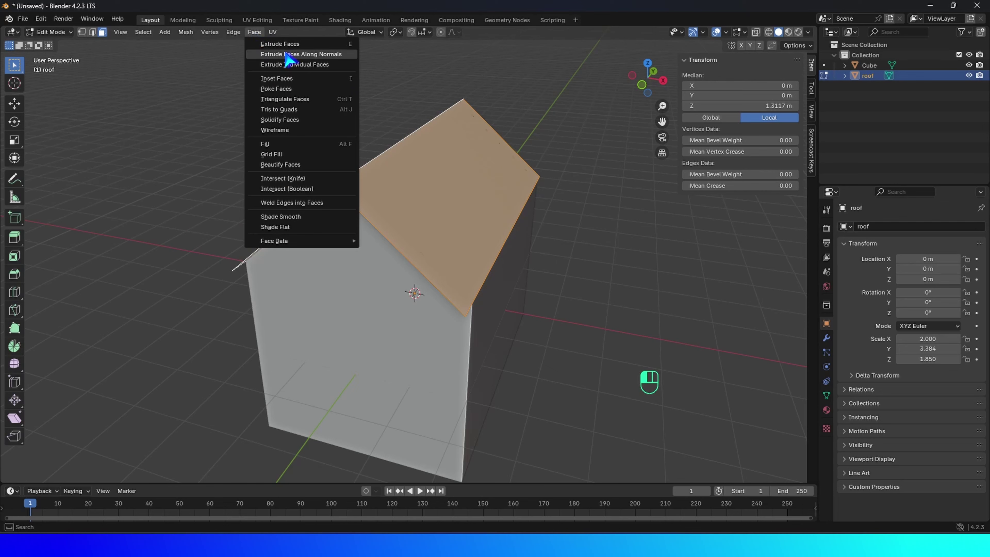
left_click(303, 55)
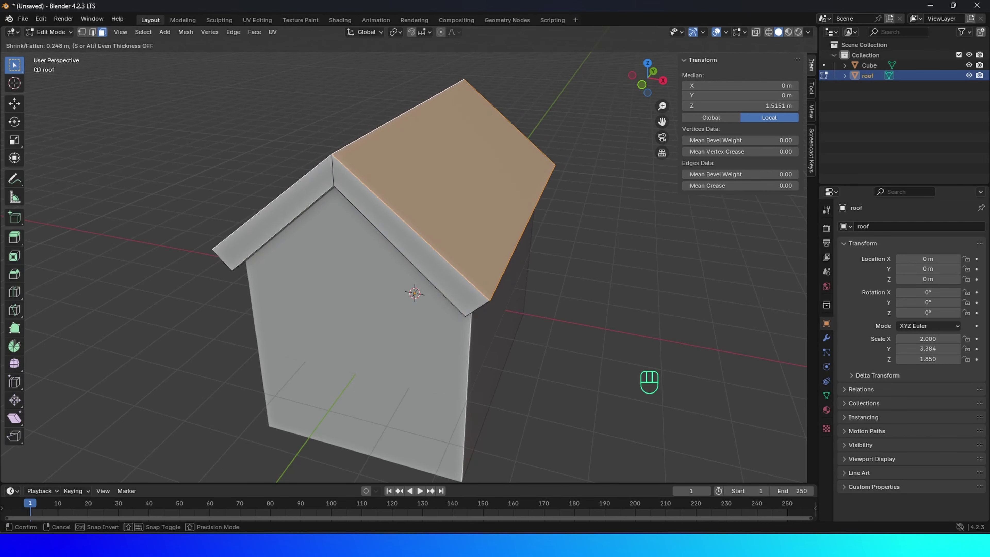
left_click(453, 92)
Enable Offset Even for the roof extrusion and set its offset to about 0.108 m.
scroll(407, 154, "up", 2)
mouse_move(407, 154)
middle_mouse_down()
mouse_move(437, 125)
mouse_move(408, 136)
middle_mouse_up()
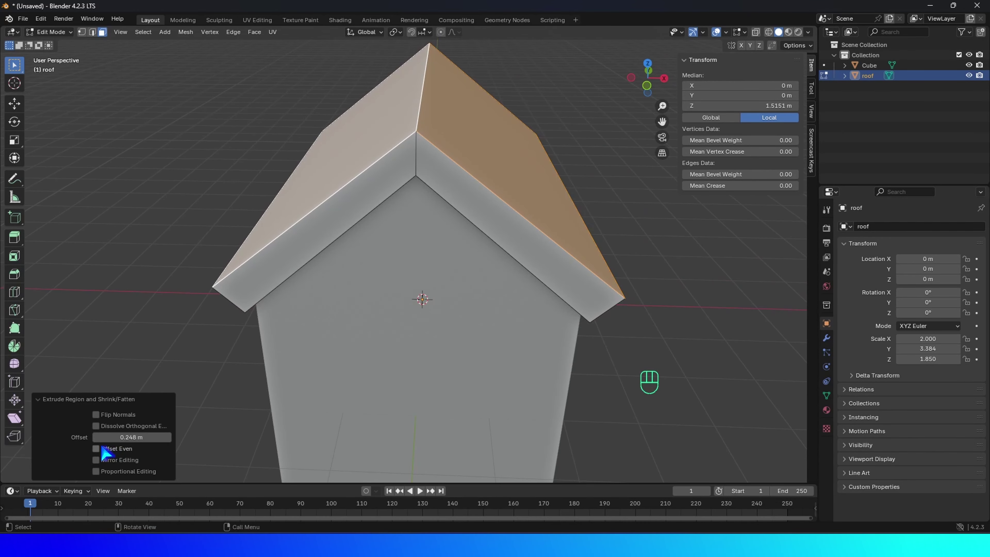
left_click(96, 449)
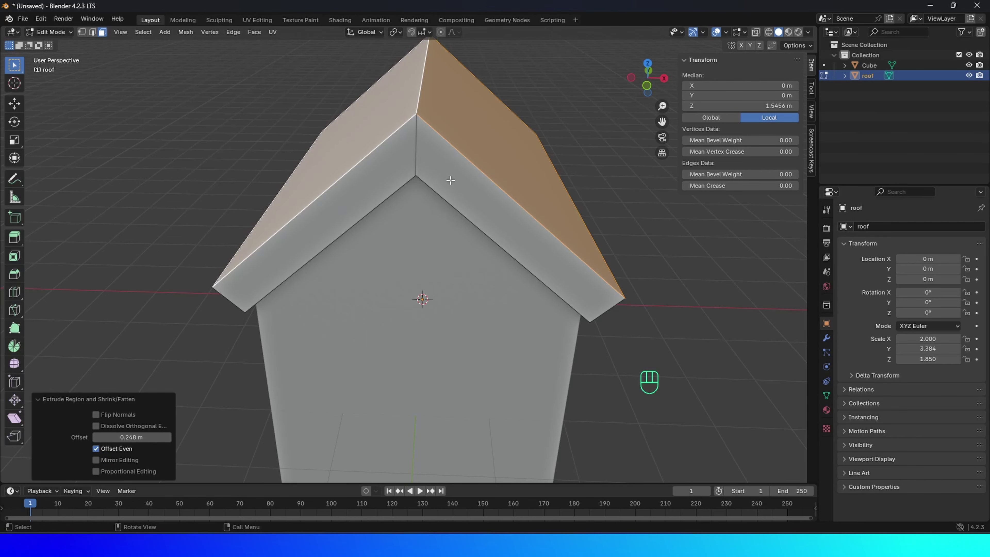
scroll(452, 187, "down", 5)
scroll(462, 200, "up", 3)
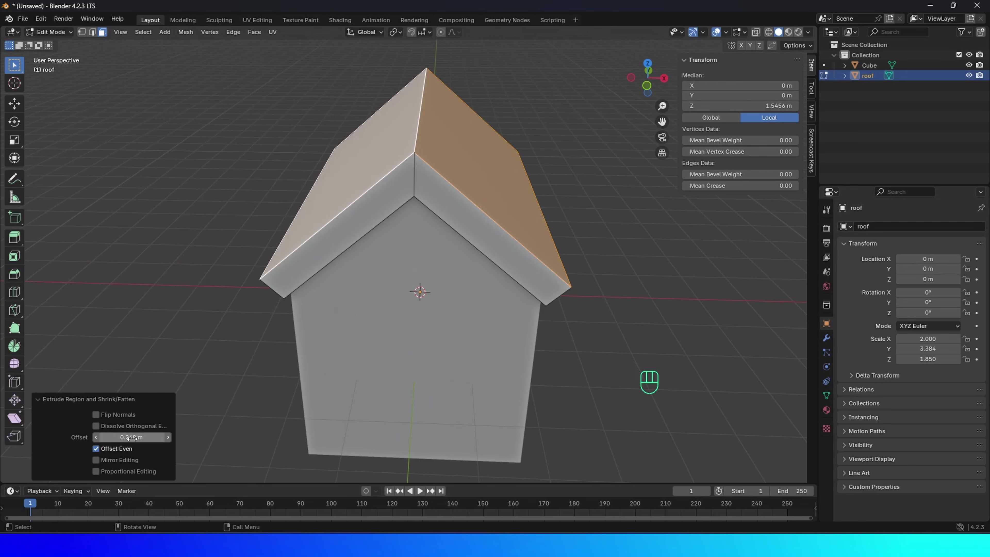
mouse_move(135, 437)
left_mouse_down()
mouse_move(203, 437)
mouse_move(113, 437)
mouse_move(137, 437)
left_mouse_up()
middle_click_drag(512, 280, 353, 155)
left_click_drag(118, 438, 112, 437)
middle_click_drag(408, 247, 516, 280)
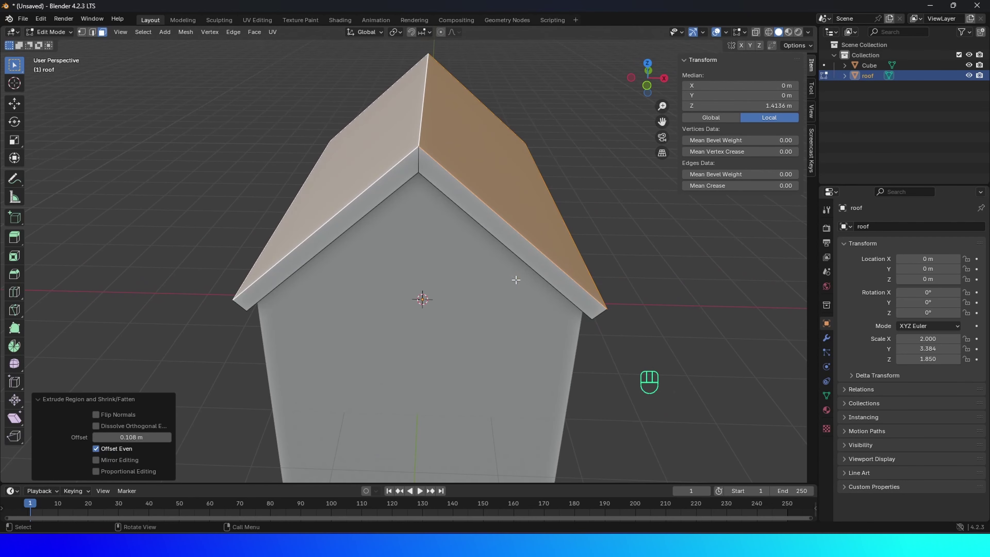
Bevel the roof's upper ridge edge with a width of about 0.0463 m and 3 segments.
middle_click_drag(462, 188, 387, 207, "shift")
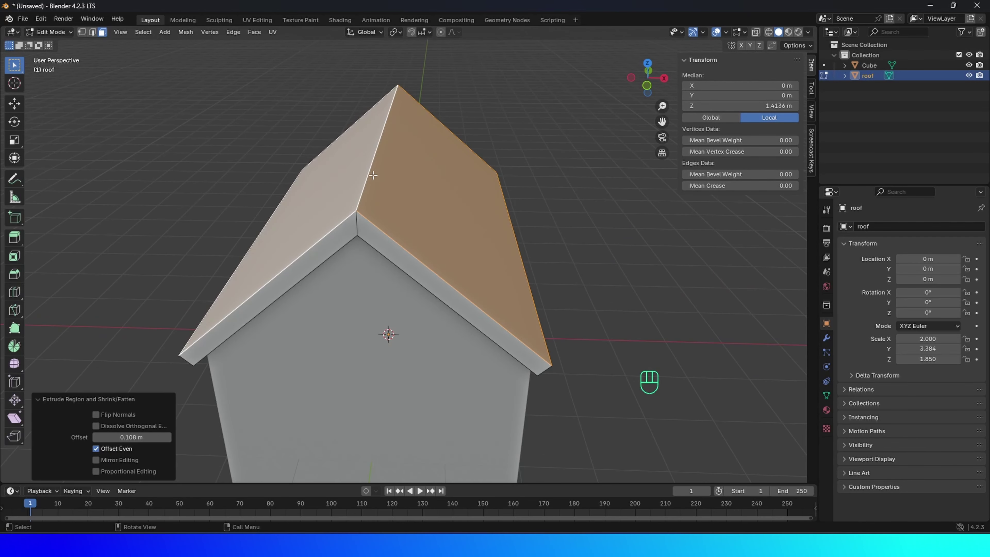
scroll(366, 205, "up", 2)
middle_click_drag(365, 204, 440, 168, "shift")
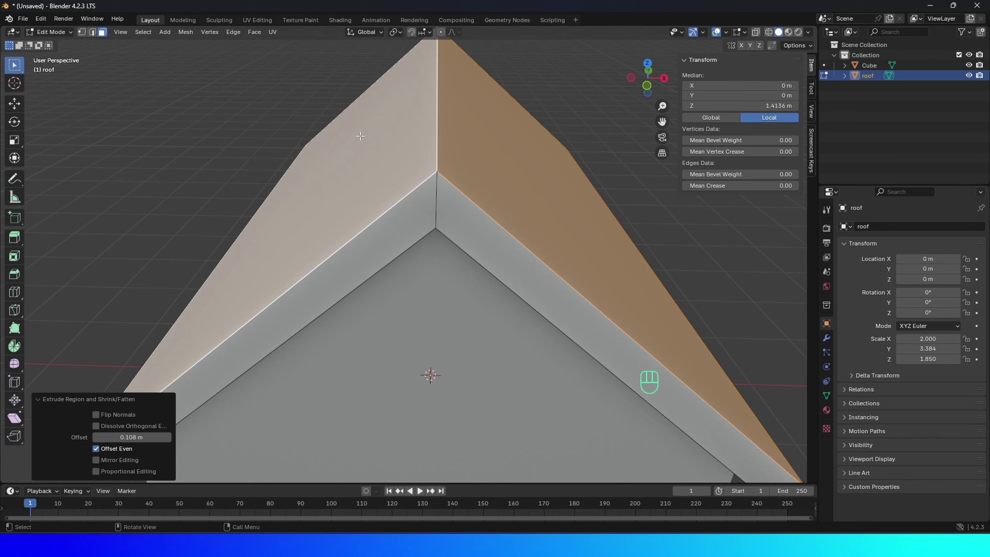
key("2")
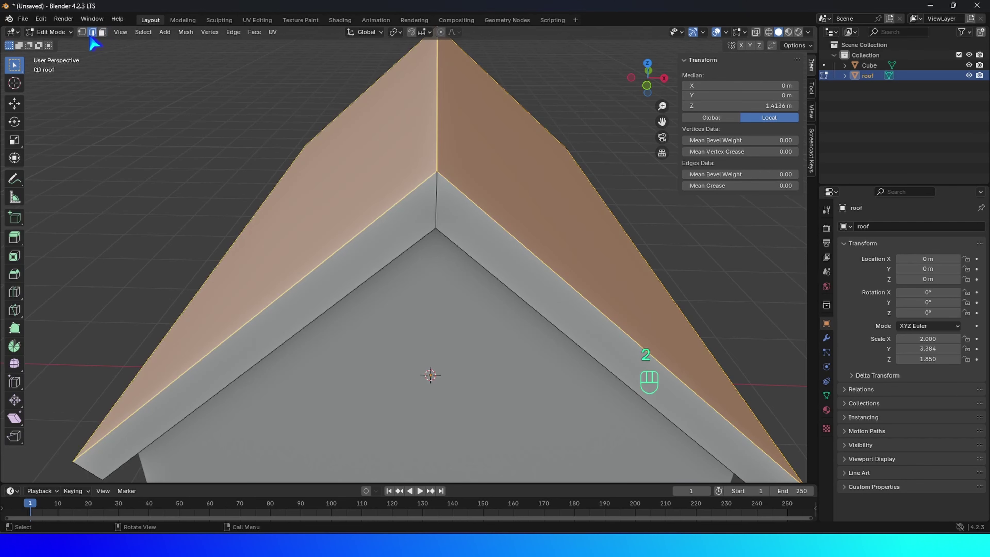
left_click(438, 139)
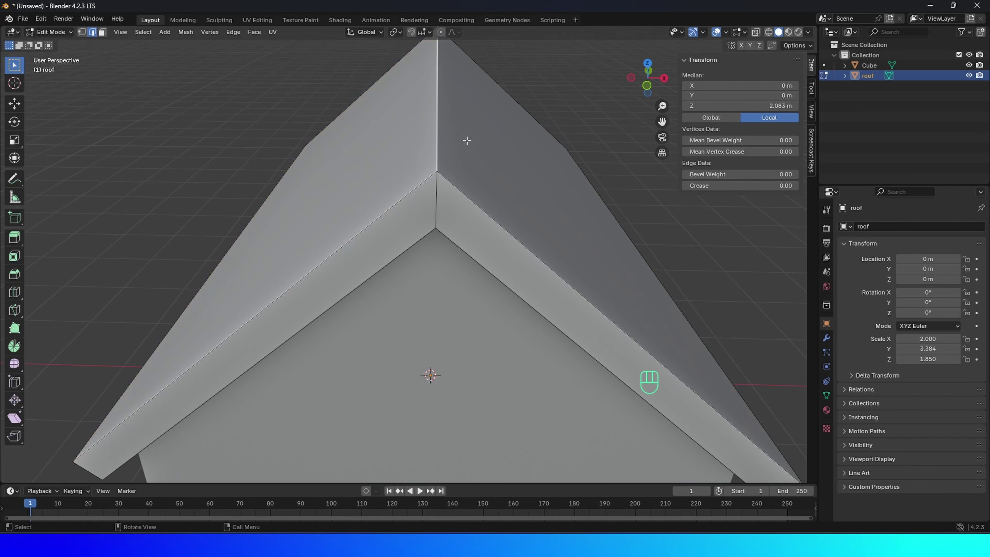
key("ctrl+b")
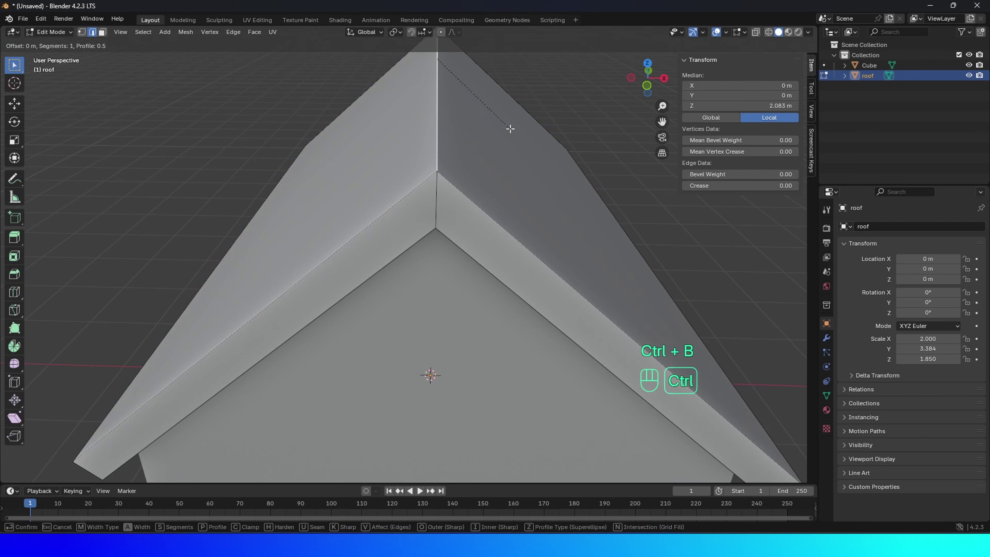
left_click(529, 132)
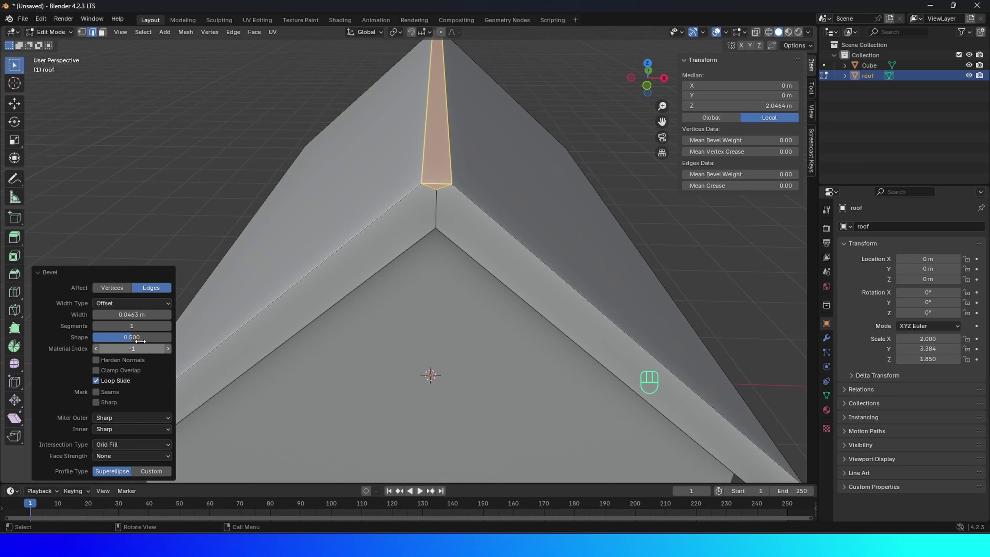
left_click(168, 326)
left_click(167, 326)
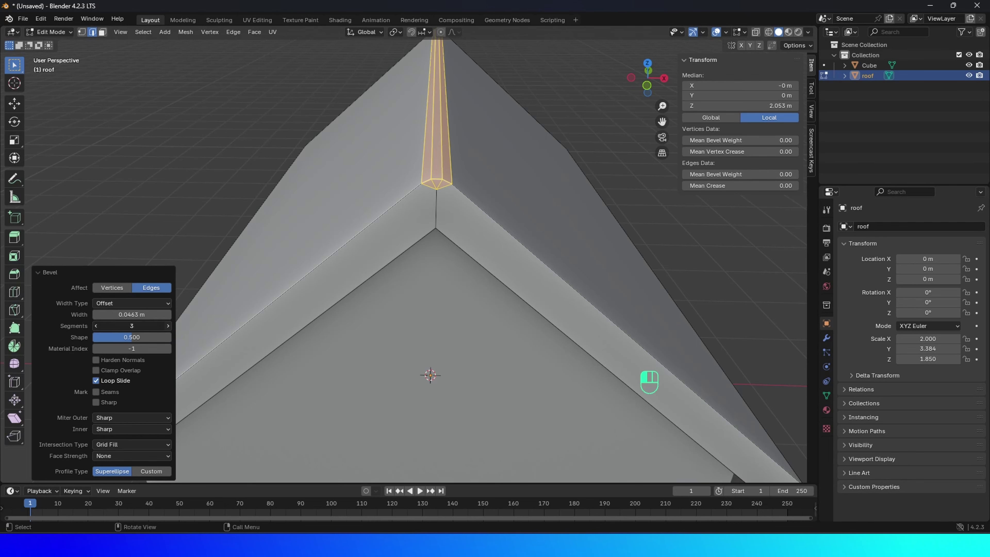
Set the roof ridge bevel to 4 segments.
left_click(168, 326)
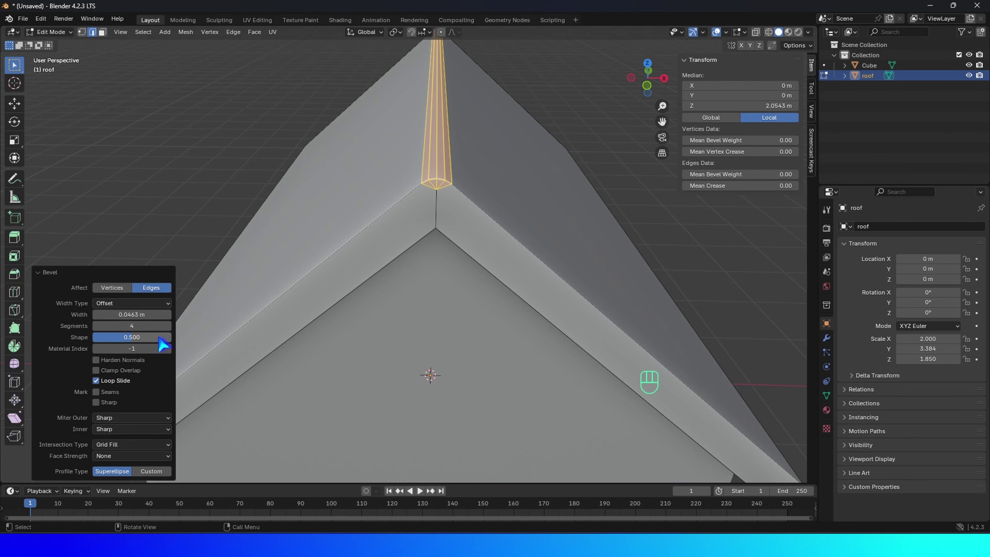
middle_click_drag(447, 151, 433, 155)
scroll(561, 124, "down", 2)
Select the narrow eave faces along the lower ends of both roof slopes in face select mode.
left_click(560, 125)
middle_click_drag(419, 248, 503, 191)
middle_click_drag(580, 274, 566, 216)
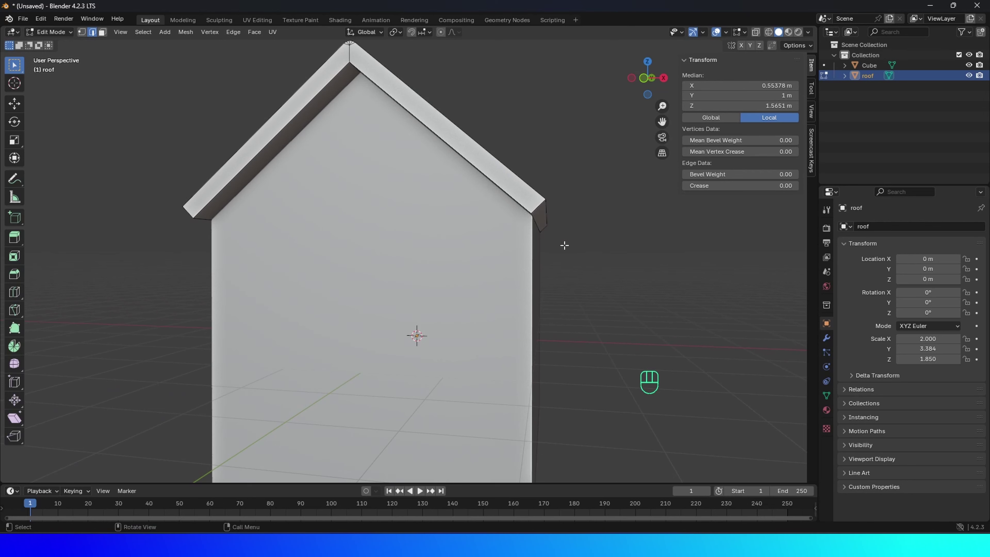
left_click(540, 211)
middle_click_drag(566, 221, 416, 277)
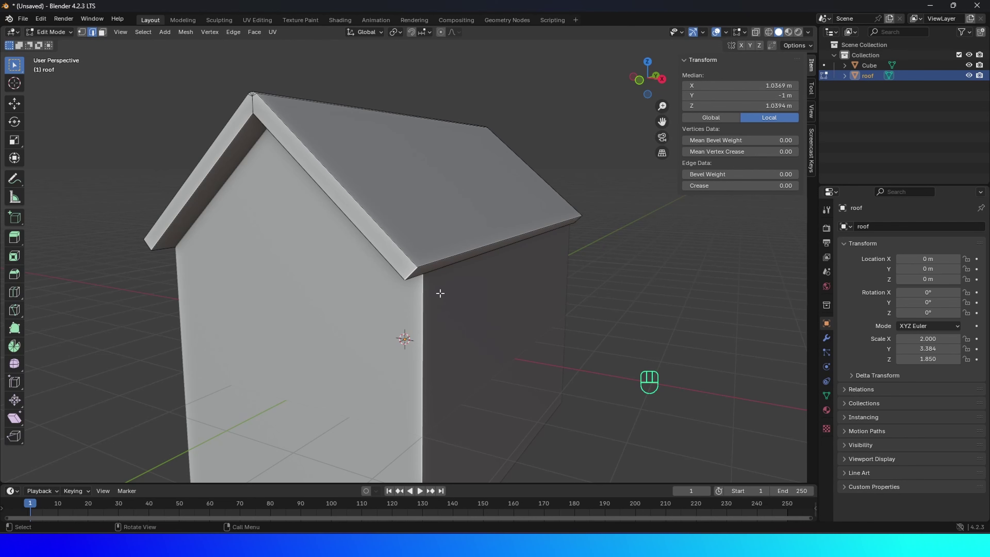
key("3")
left_click(460, 258)
mouse_move(460, 258)
middle_mouse_down()
mouse_move(601, 285)
mouse_move(385, 278)
mouse_move(455, 277)
mouse_move(449, 262)
middle_mouse_up()
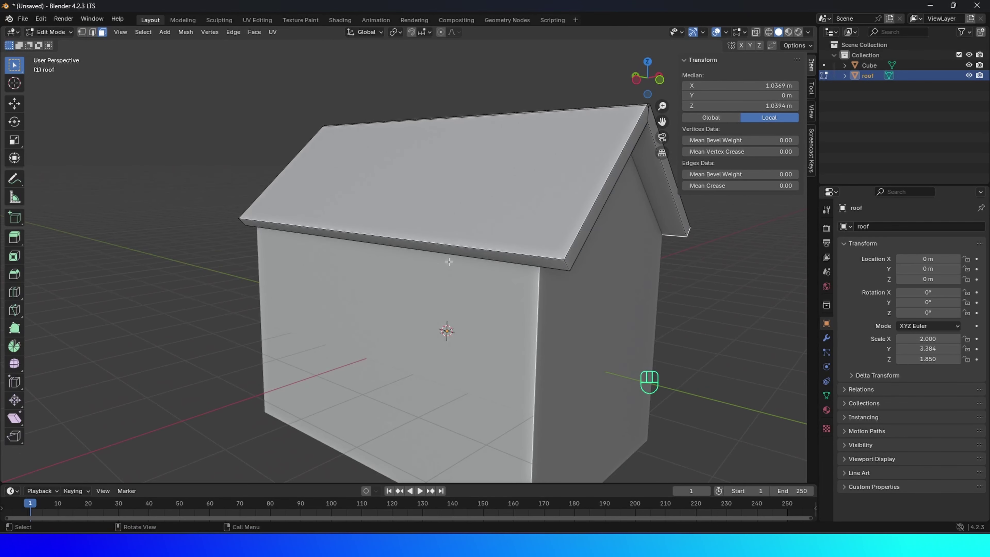
left_click(453, 249, "shift")
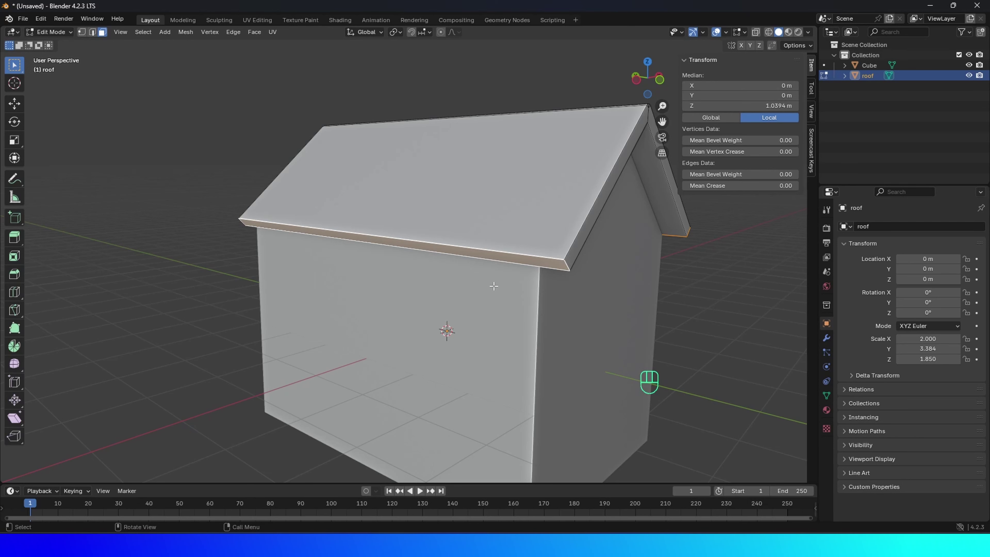
key("e")
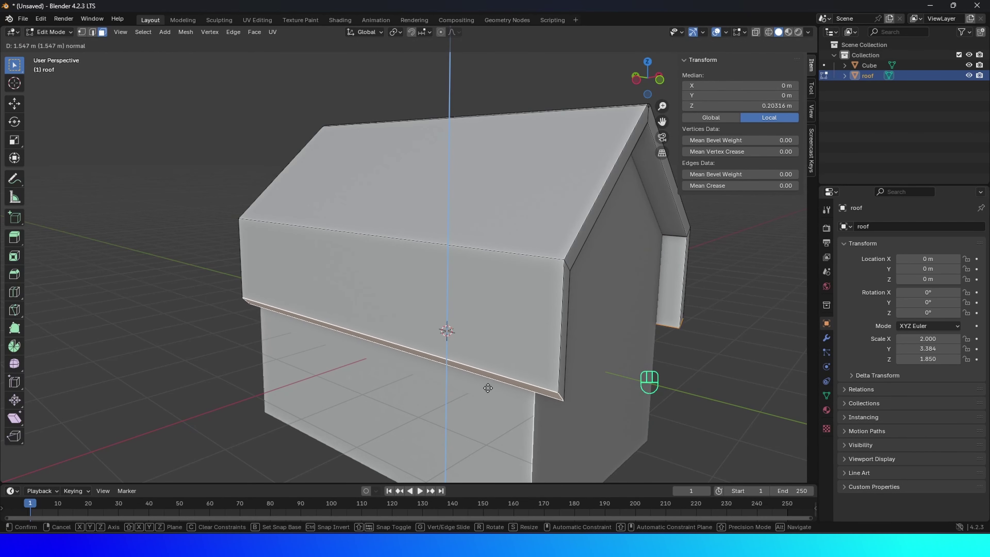
middle_click_drag(486, 390, 426, 335)
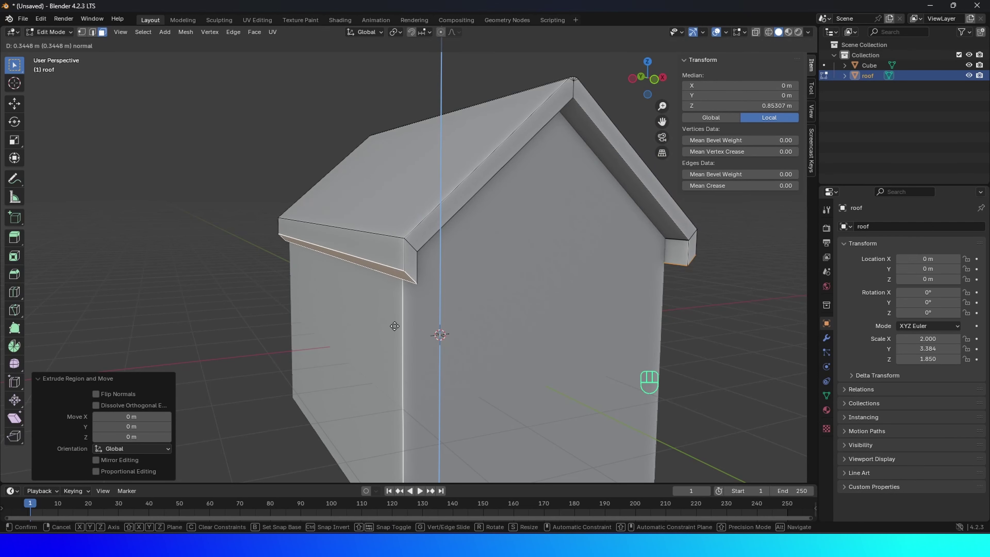
key("Escape")
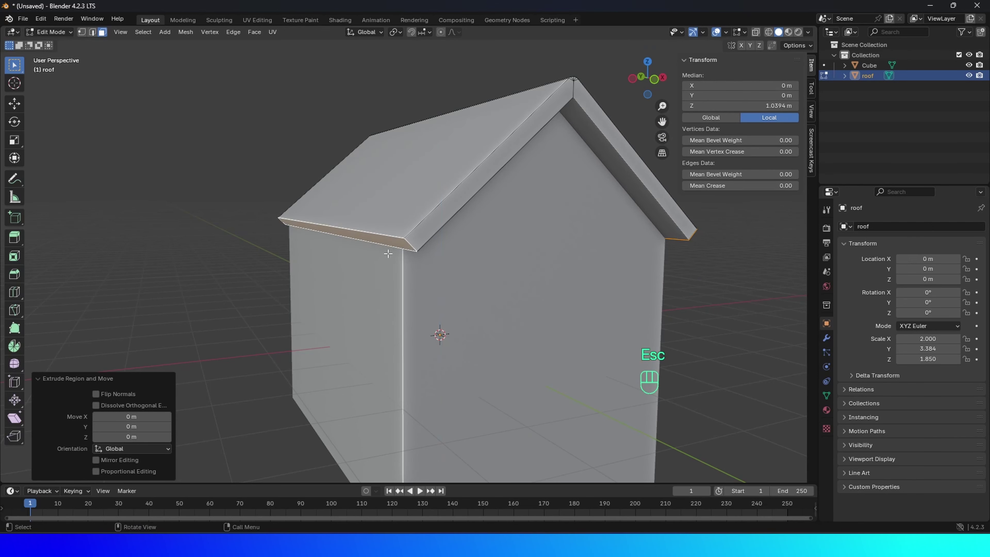
Extrude both eave faces along their normals with an offset of 0.2 m, and return to Object Mode.
left_click(254, 32)
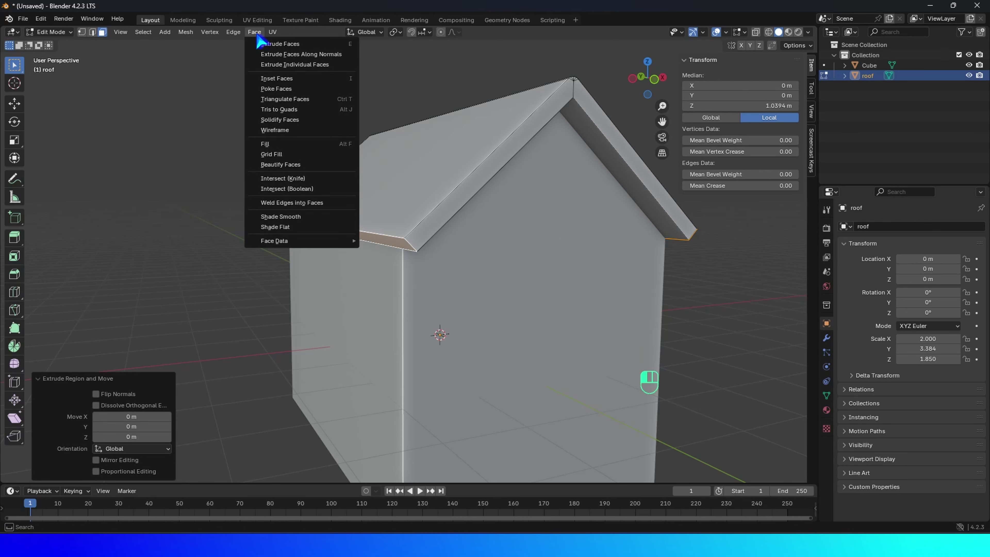
left_click(308, 55)
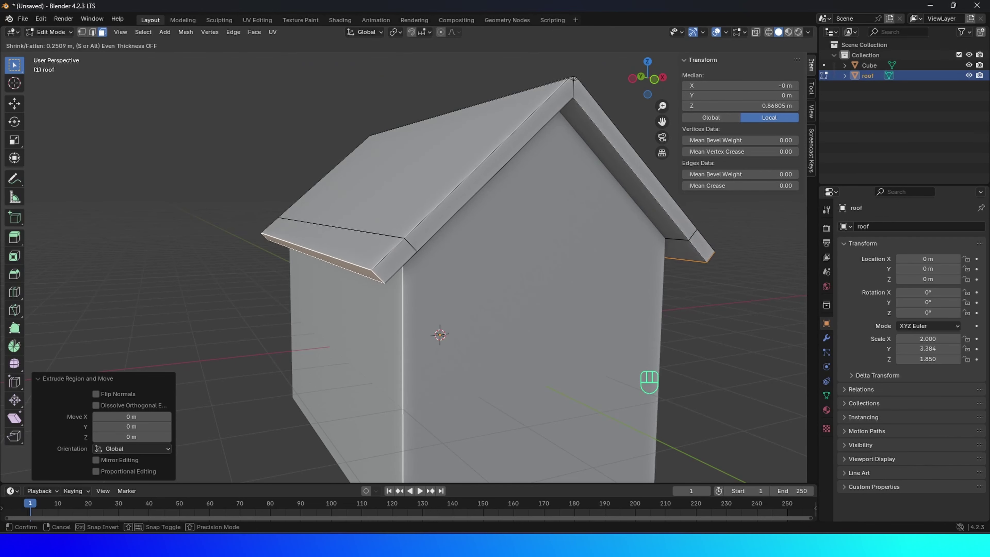
left_click(351, 257)
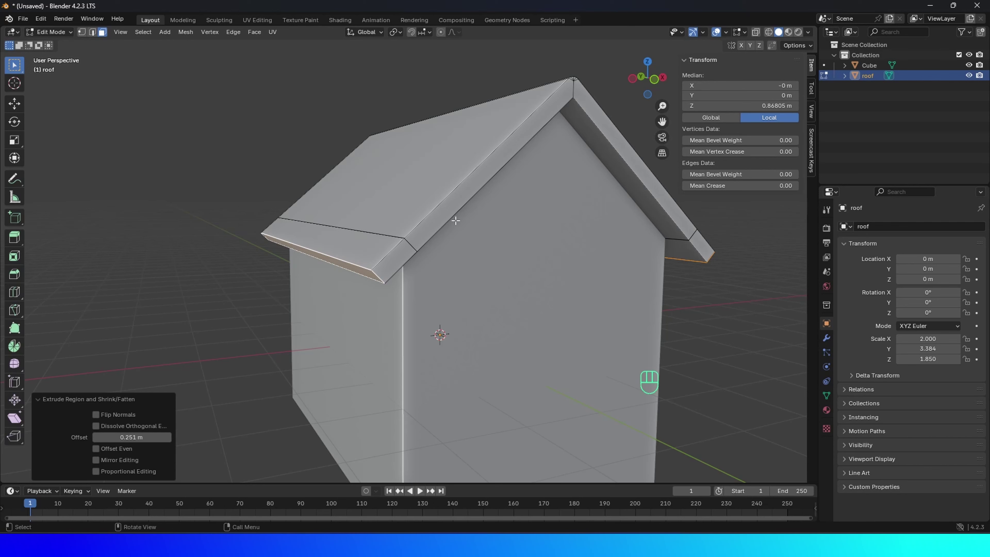
mouse_move(127, 437)
left_mouse_down()
mouse_move(175, 437)
mouse_move(139, 435)
left_mouse_up()
left_click(126, 438)
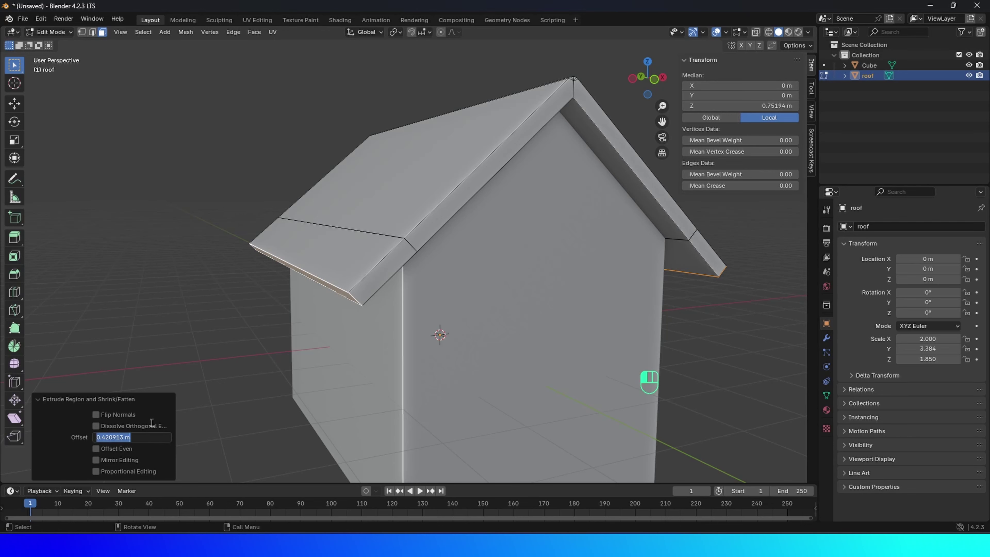
type("0.2")
key("Return")
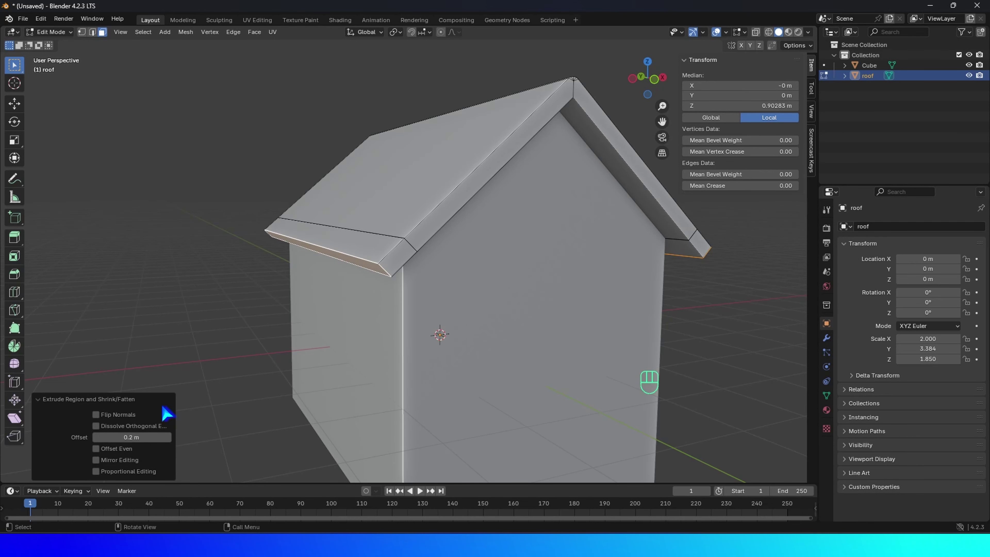
middle_click_drag(444, 311, 358, 359)
key("Tab")
middle_click_drag(471, 337, 539, 350)
middle_click_drag(480, 359, 387, 349)
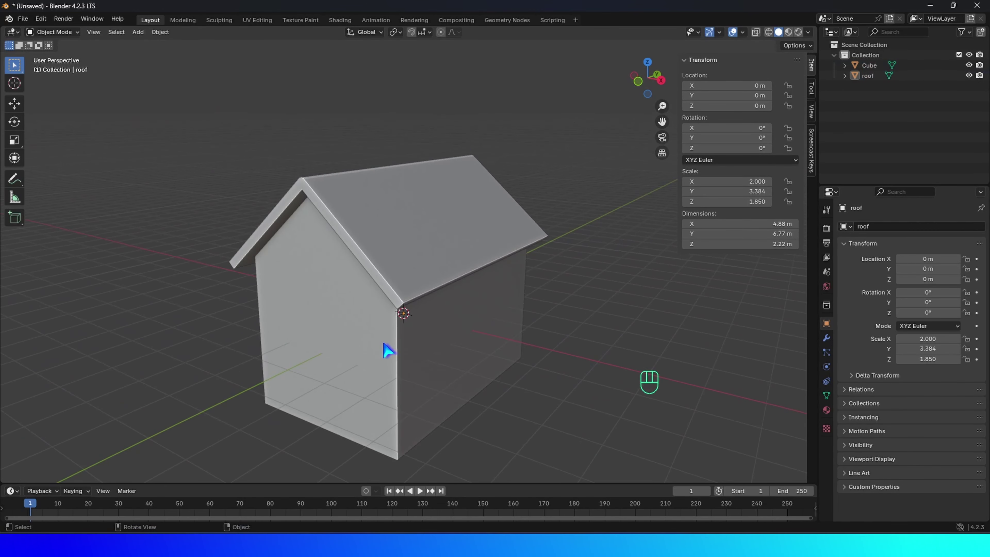
Move the house body and roof together up 1.9 m along the Z axis in front view, and deselect them.
left_click_drag(249, 161, 346, 268)
key("KP_1")
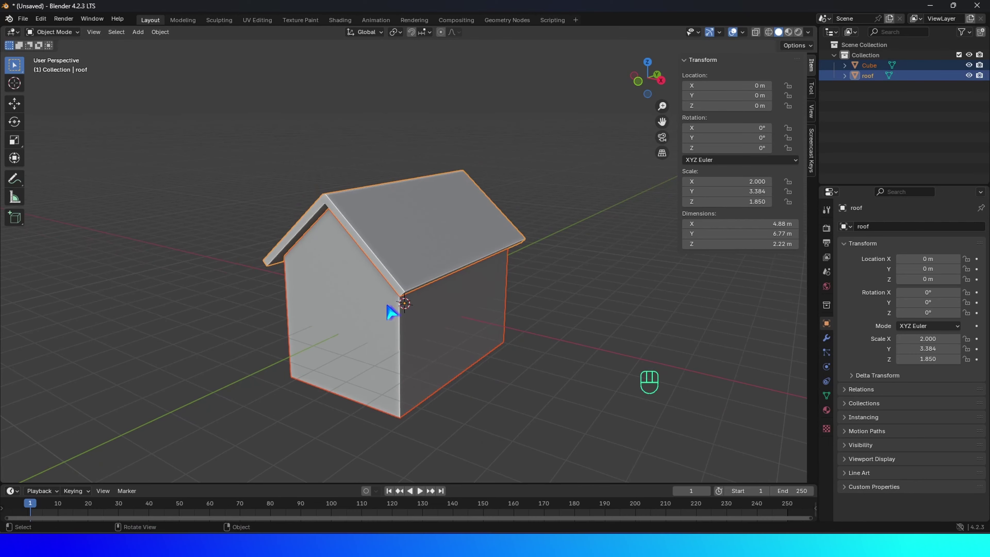
key("g")
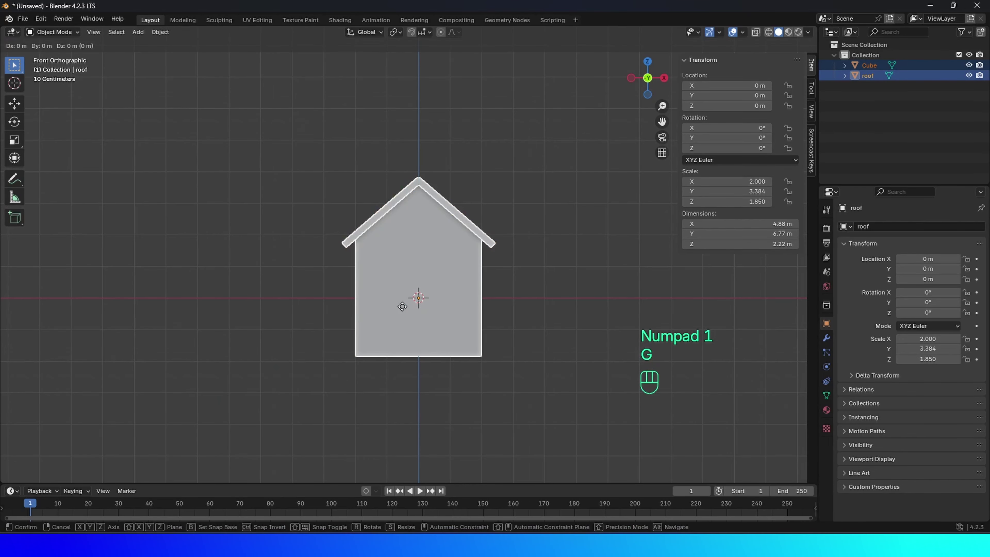
key("z")
key("ctrl")
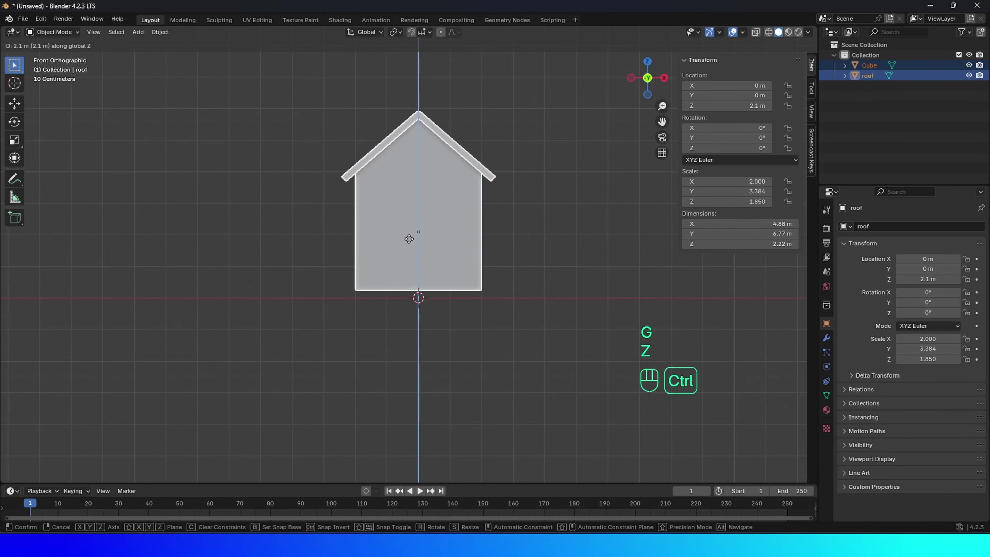
left_click(409, 246)
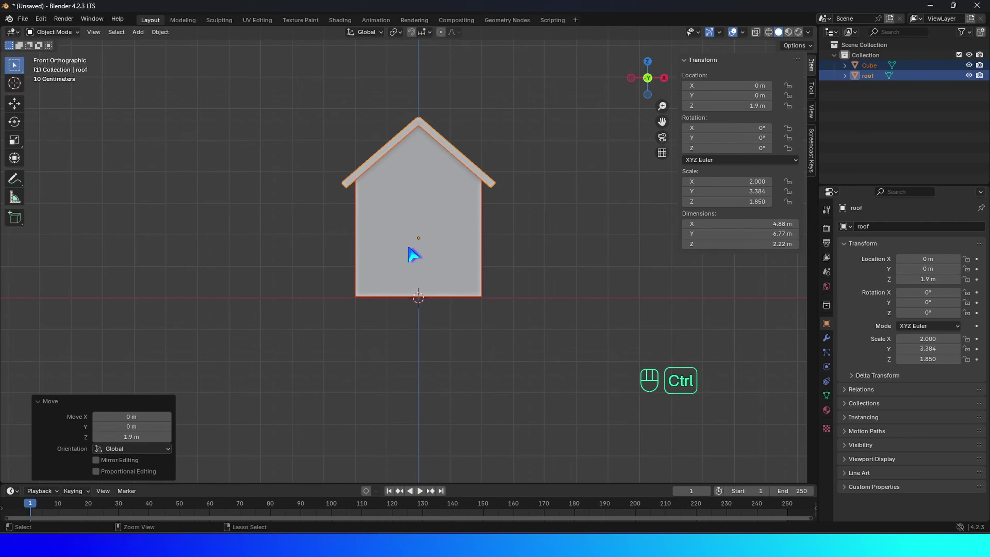
middle_click_drag(475, 287, 421, 328)
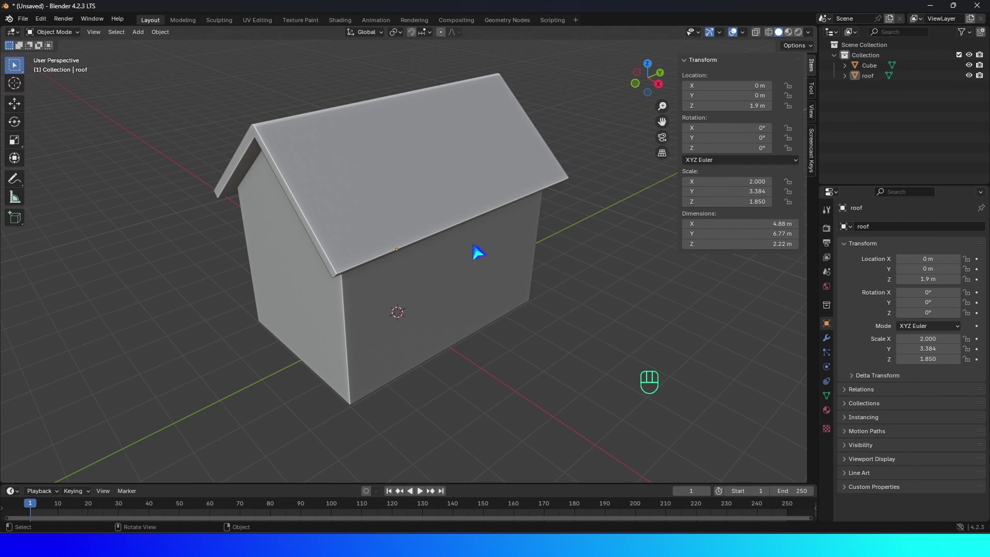
Add a new cube and move it about 4.815 m along the X axis, beside the house.
middle_click_drag(473, 244, 425, 204)
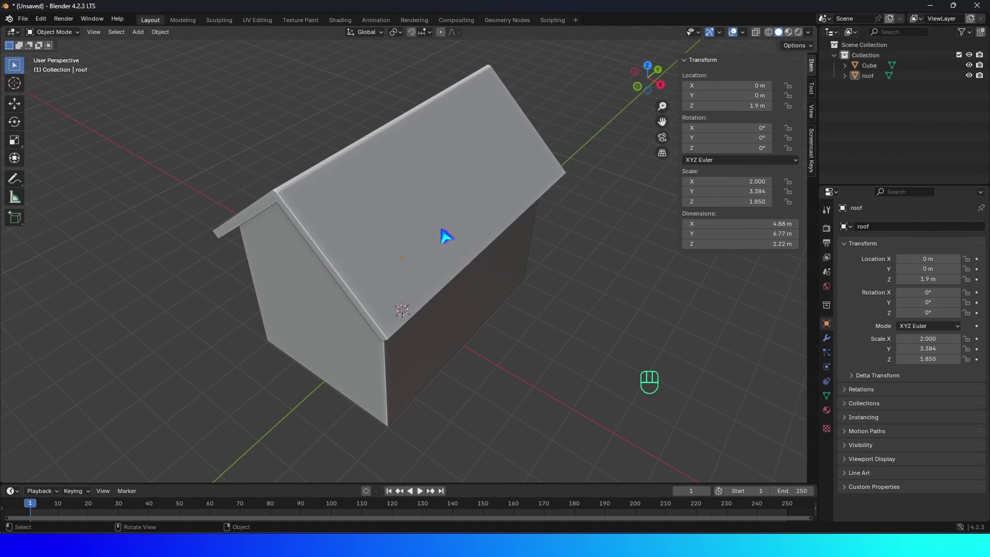
key("shift+a")
mouse_move(424, 248)
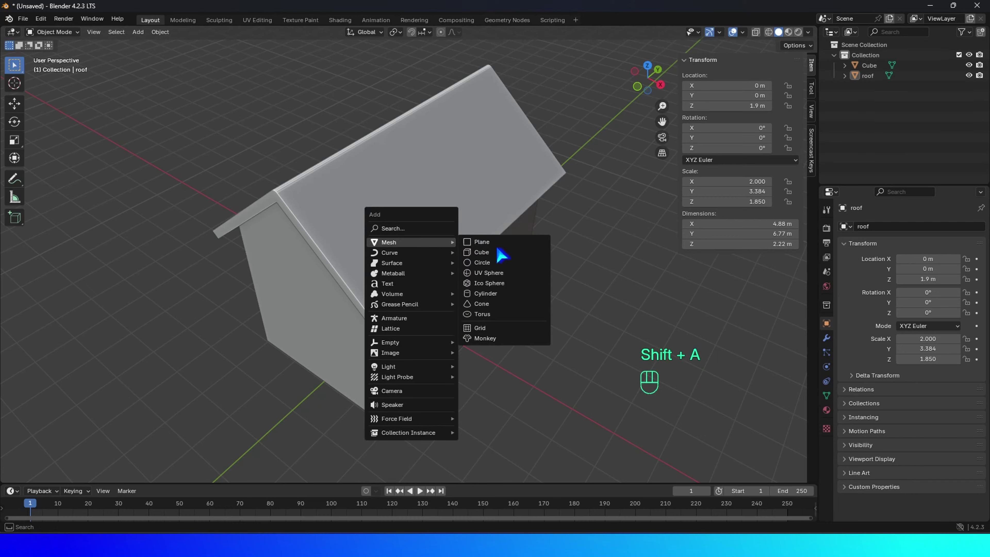
left_click(495, 257)
scroll(439, 294, "down", 3)
key("g")
key("x")
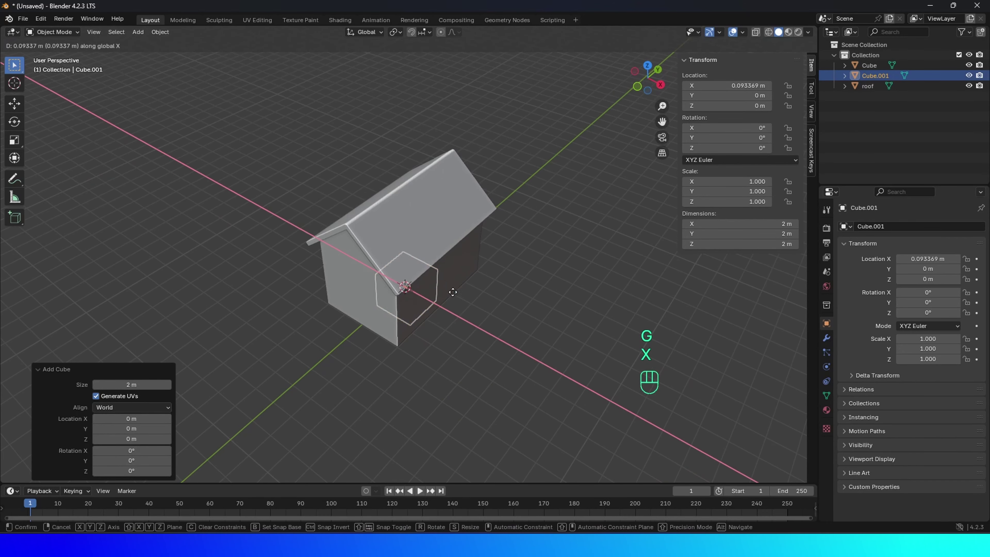
left_click(545, 347)
middle_click_drag(546, 345, 540, 312)
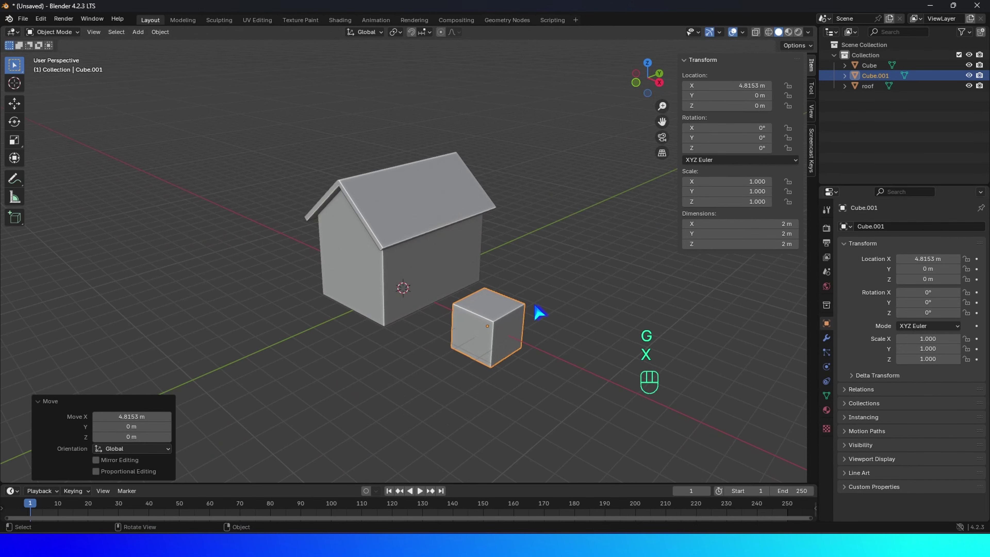
Scale the new cube down uniformly by about 0.430.
key("KP_Decimal")
scroll(566, 317, "down", 5)
key("s")
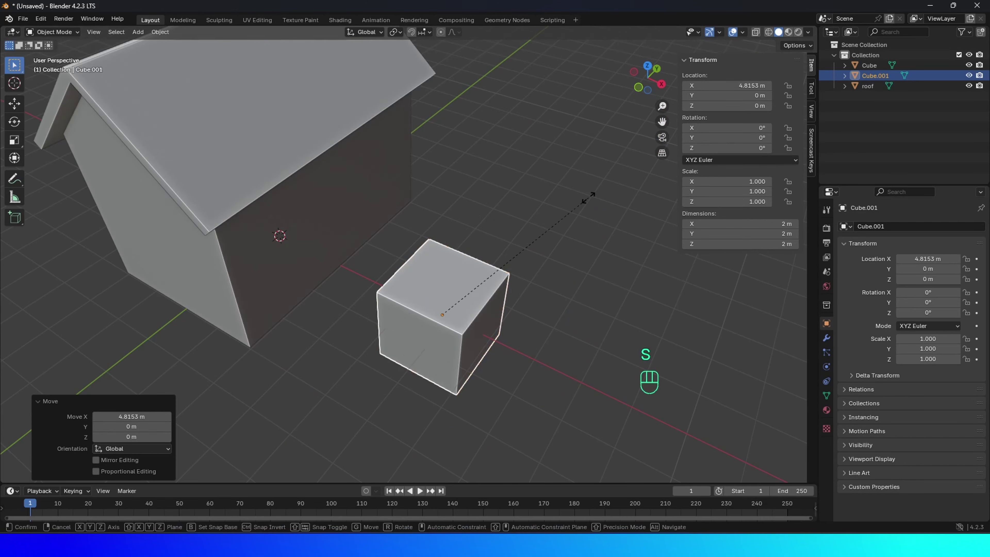
key("Escape")
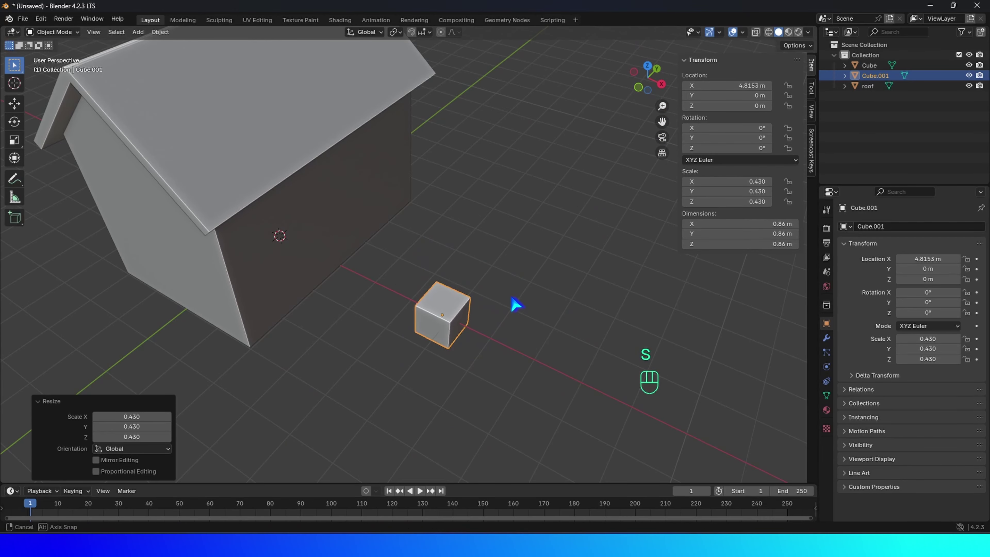
Stretch the small cube along Z by about 3.777 into a column and scale it down uniformly by about 0.835.
middle_click_drag(515, 305, 515, 266)
key("s")
key("z")
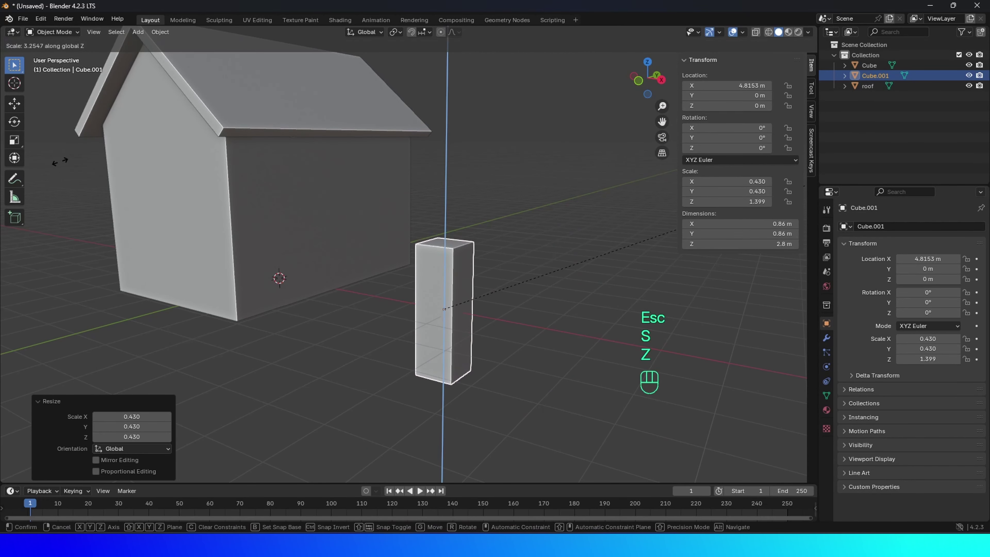
left_click(210, 179)
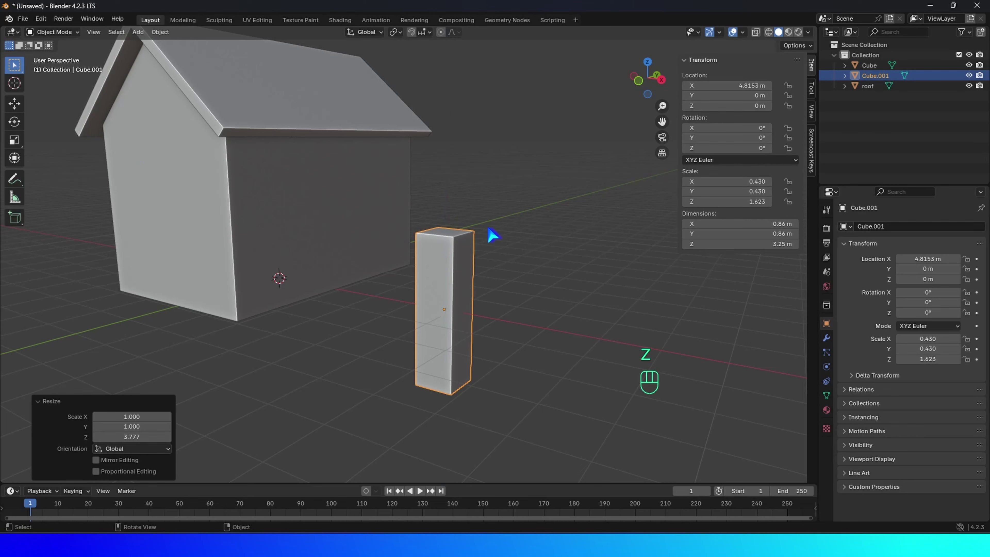
key("s")
left_click(477, 241)
Extrude the column's top face in place in Edit Mode and scale it outward by about 1.618.
scroll(483, 249, "up", 2)
middle_click_drag(503, 254, 468, 275)
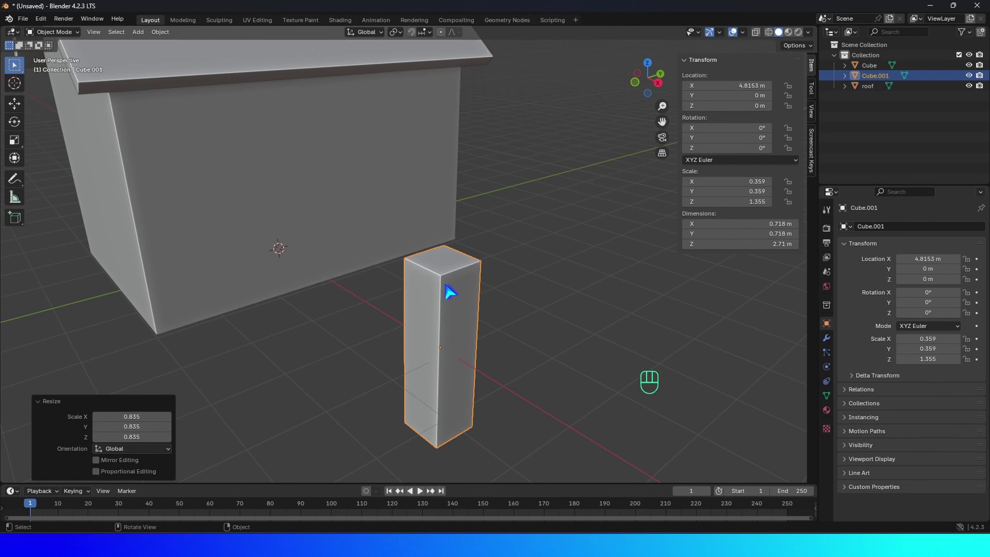
key("Tab")
left_click(438, 259)
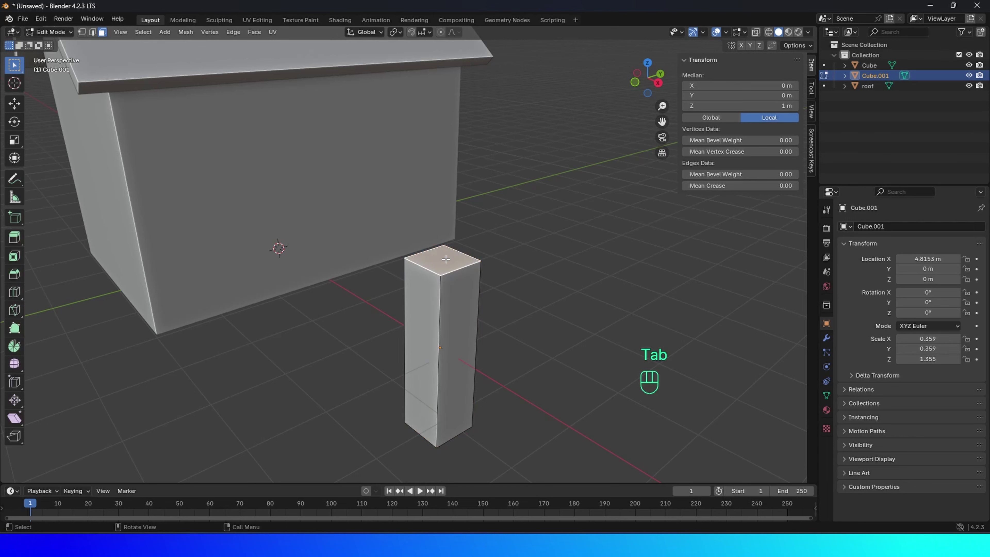
key("e")
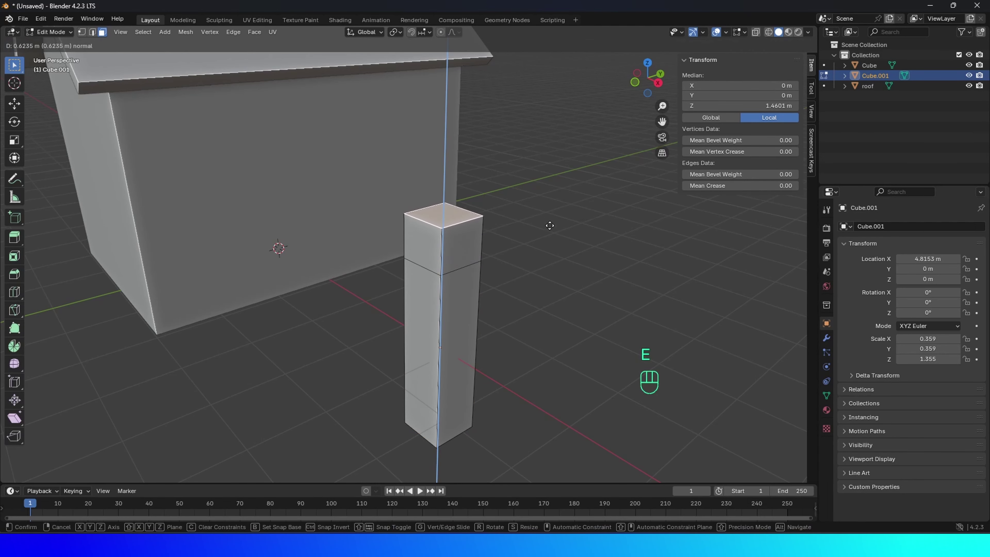
right_click(558, 212)
key("s")
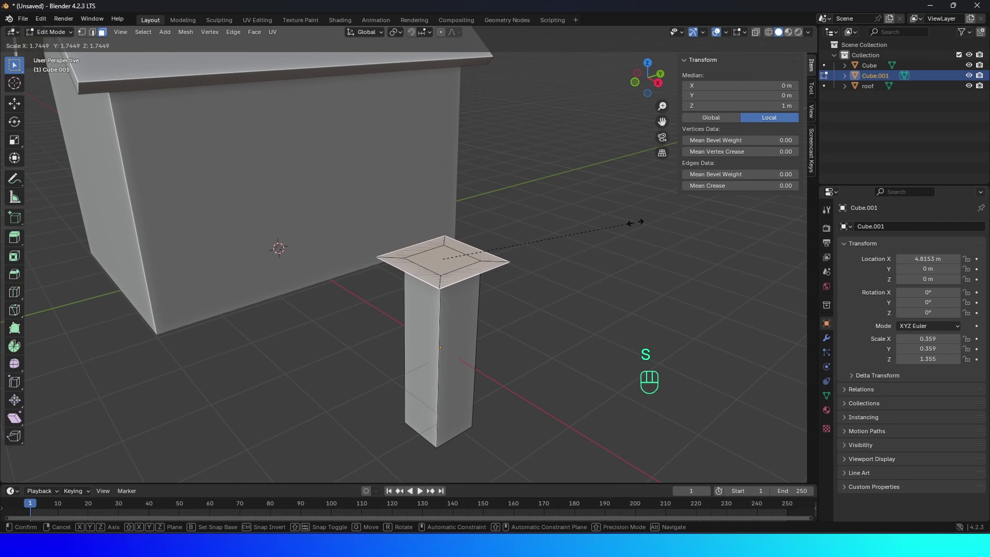
left_click(624, 225)
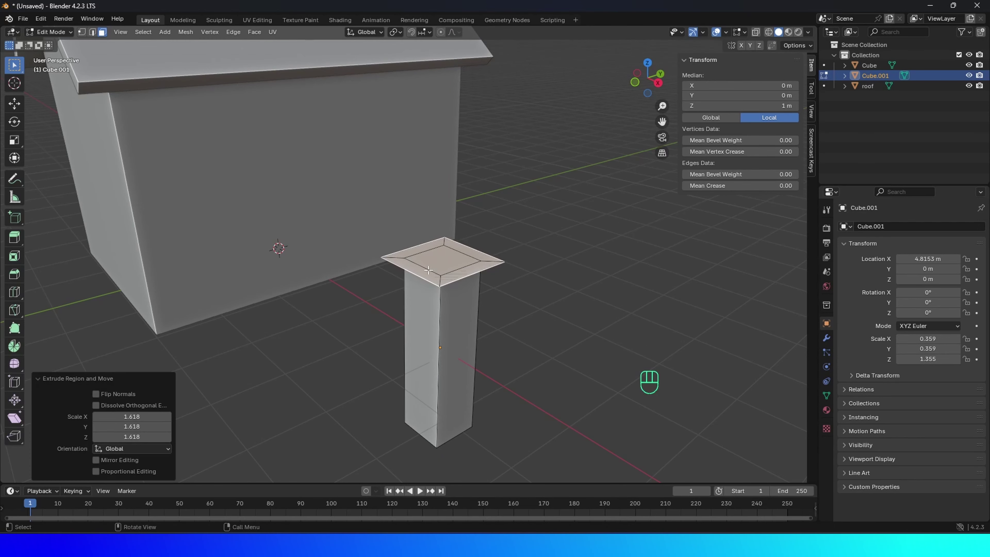
Extrude the column's widened top face upward about 0.465 m and inset it by about 0.470 m to form the cap's rim.
key("e")
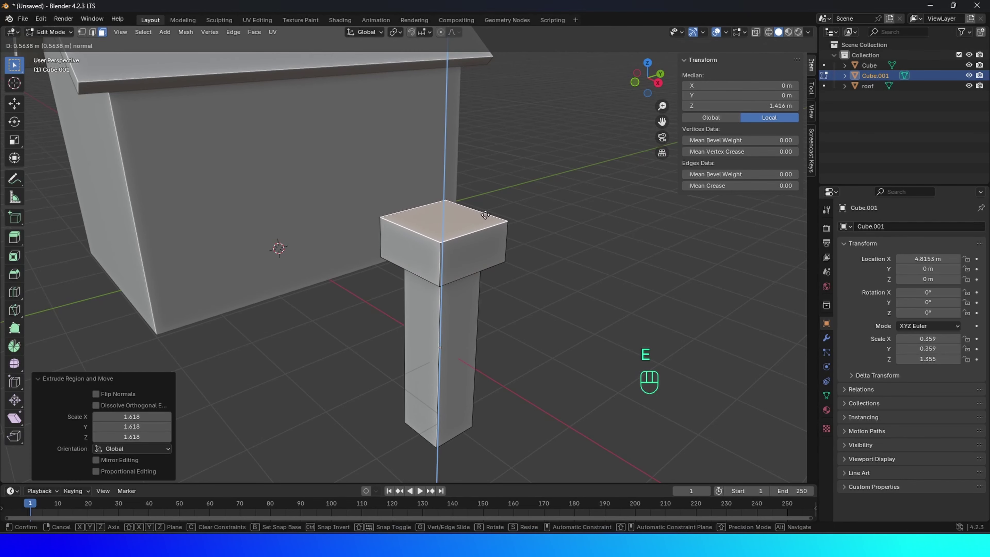
left_click(497, 226)
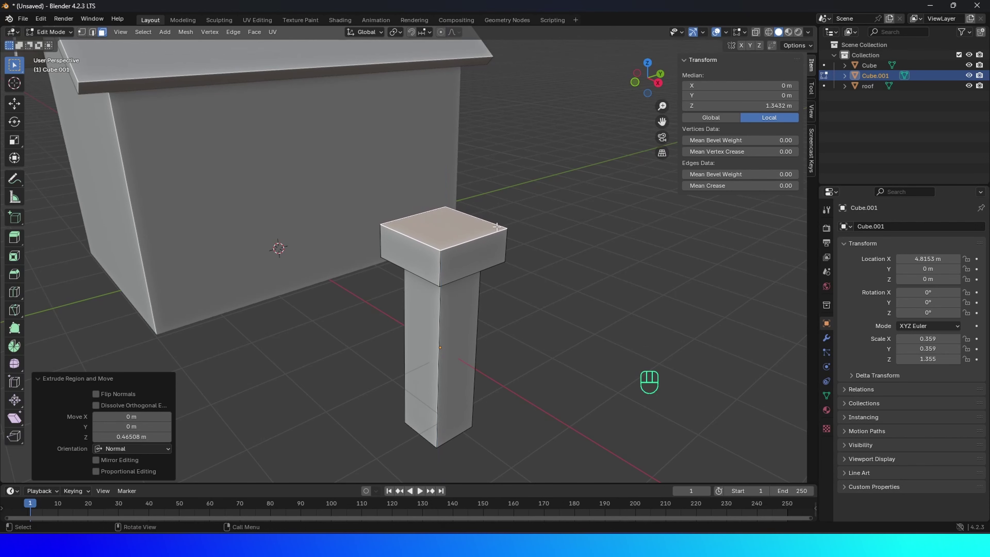
key("i")
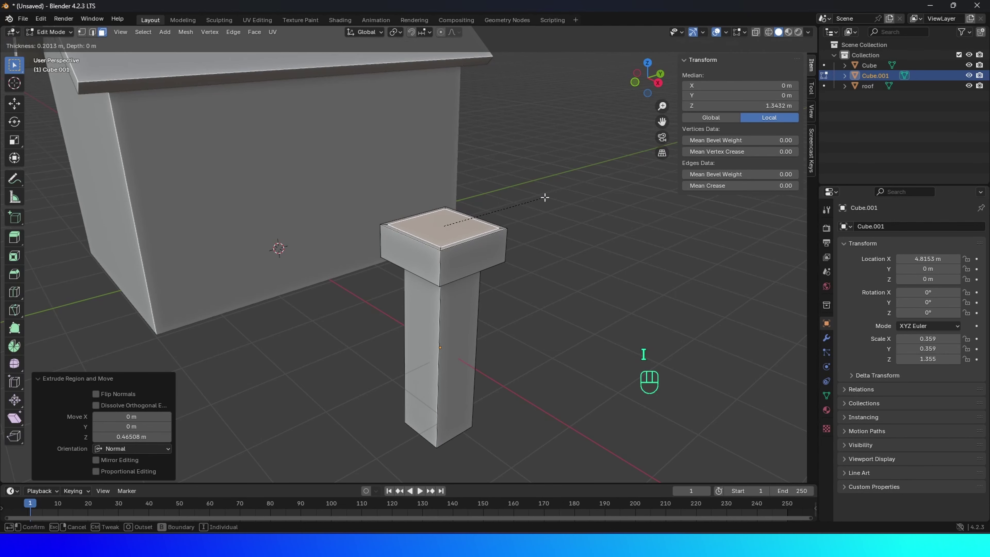
left_click(530, 202)
Extrude the inset face down about 0.251 m to hollow the cap, and return to Object Mode.
key("e")
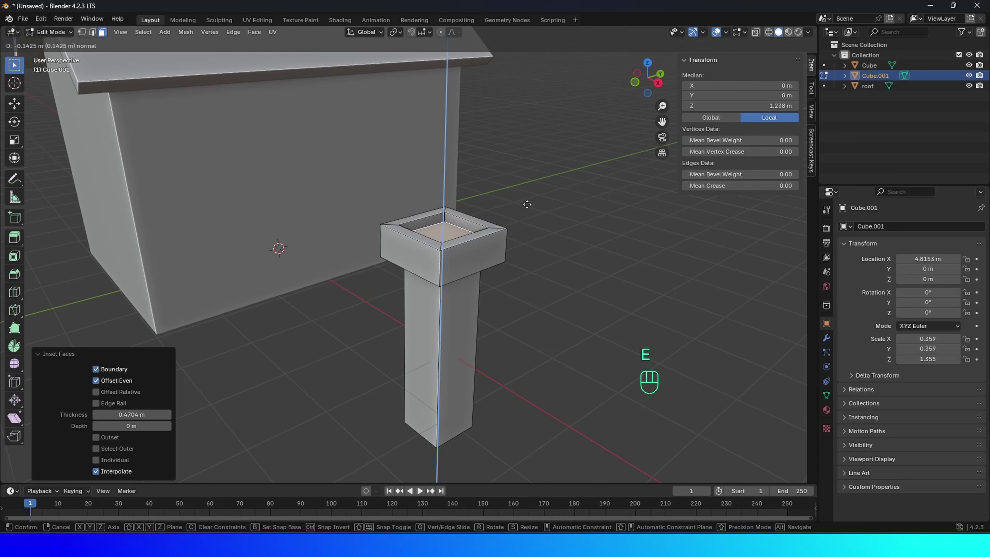
left_click(527, 211)
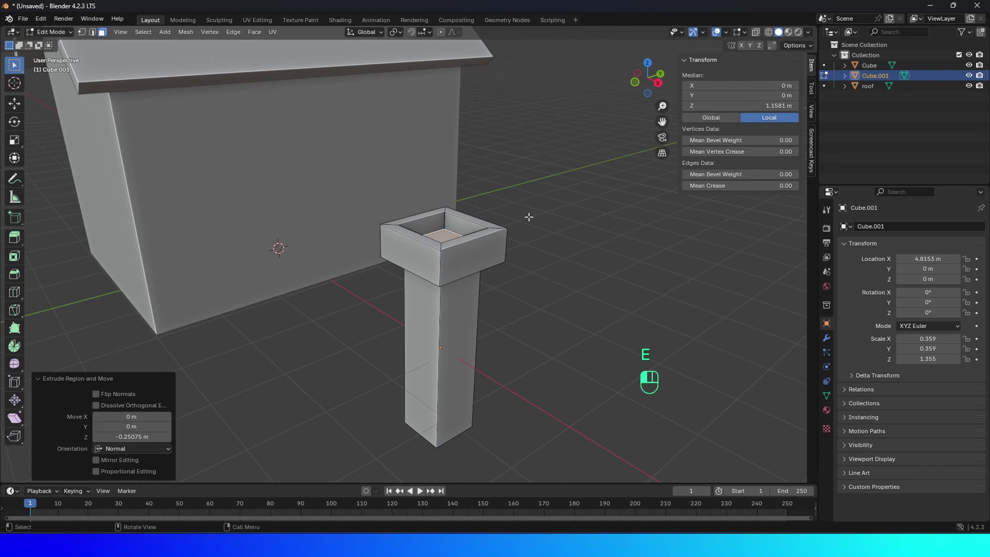
middle_click_drag(527, 211, 400, 306)
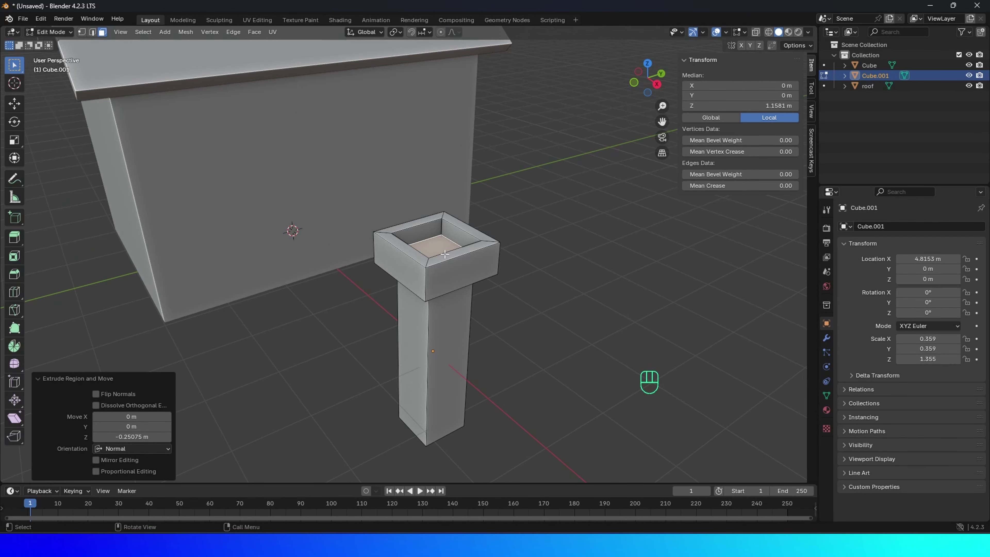
key("Tab")
Rename the column object as chimney.
mouse_move(471, 274)
middle_mouse_down()
mouse_move(502, 265)
mouse_move(466, 266)
middle_mouse_up()
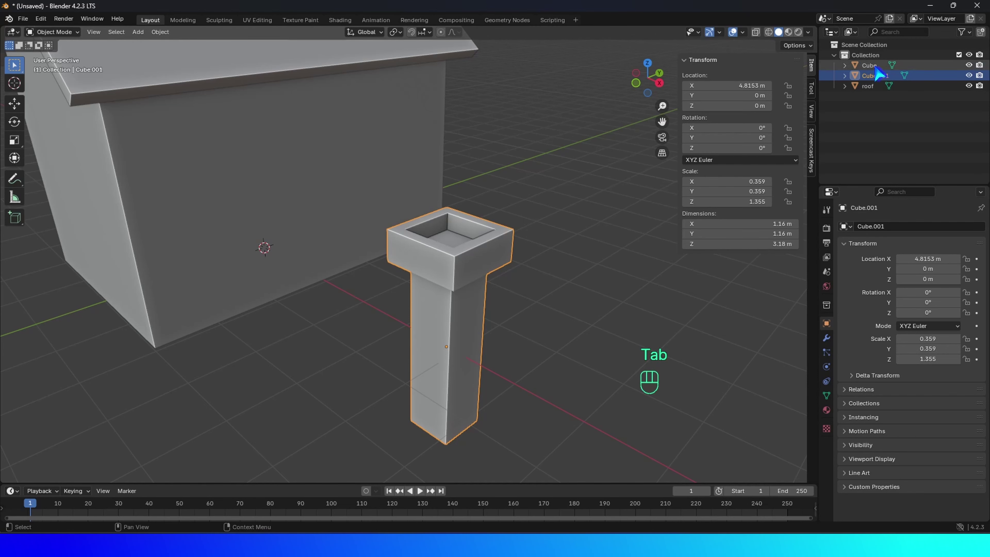
double_click(880, 76)
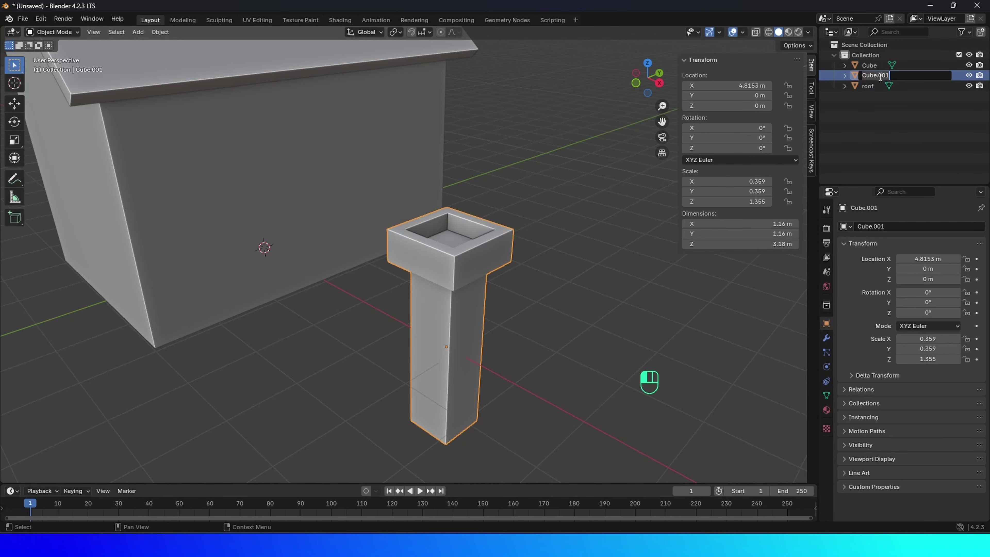
type("chimney")
key("Return")
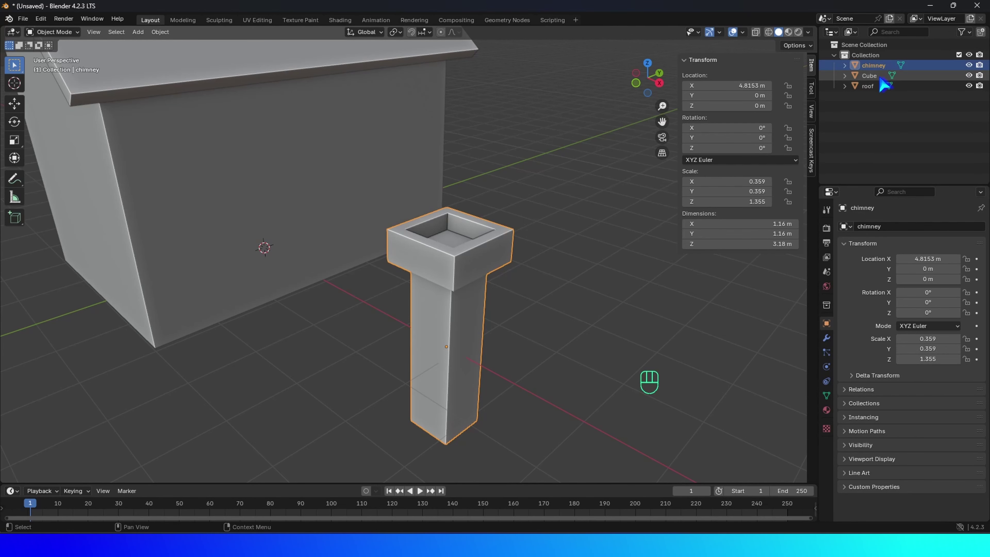
In front view, move the chimney about -5.559 m in X and 4.528 m in Z onto the roof slope.
scroll(410, 252, "down", 4)
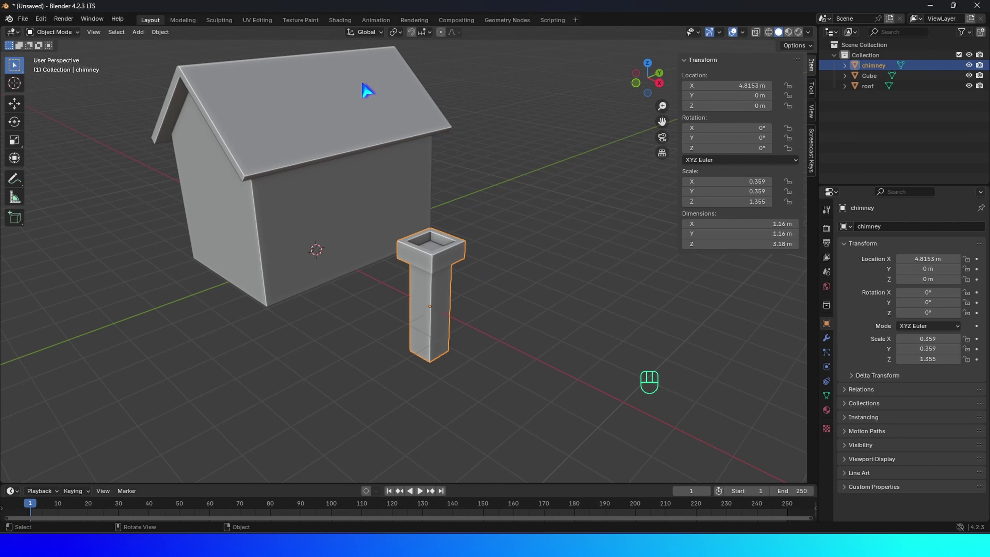
key("KP_1")
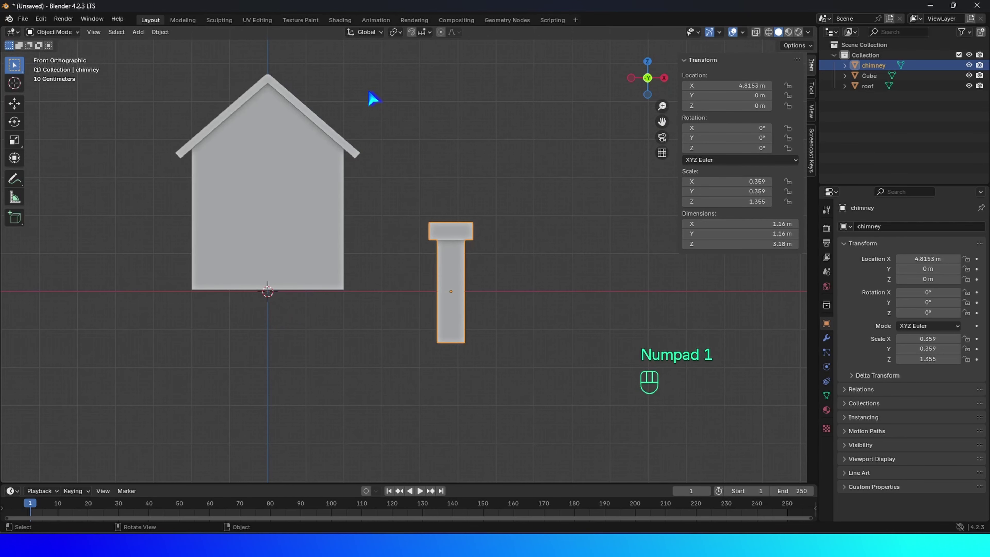
key("g")
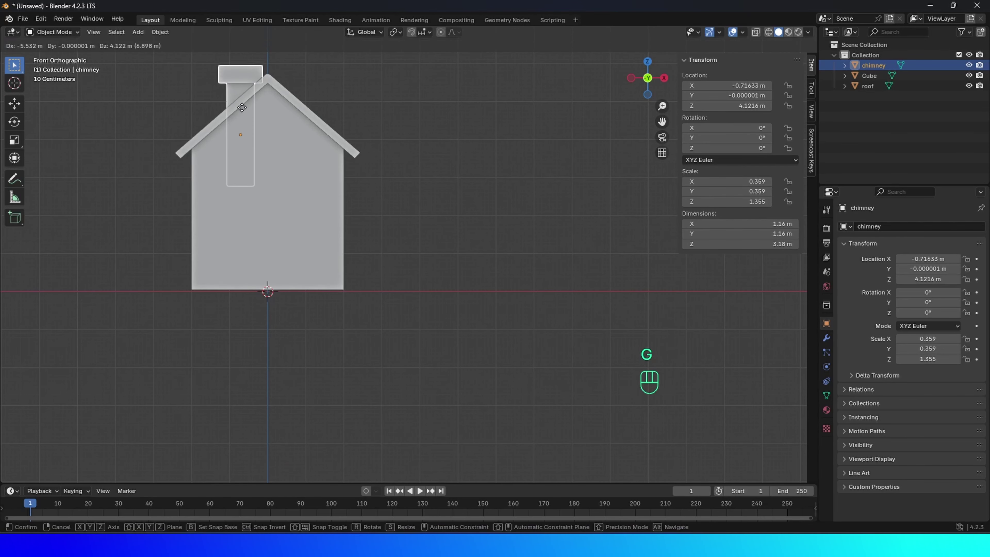
left_click(241, 94)
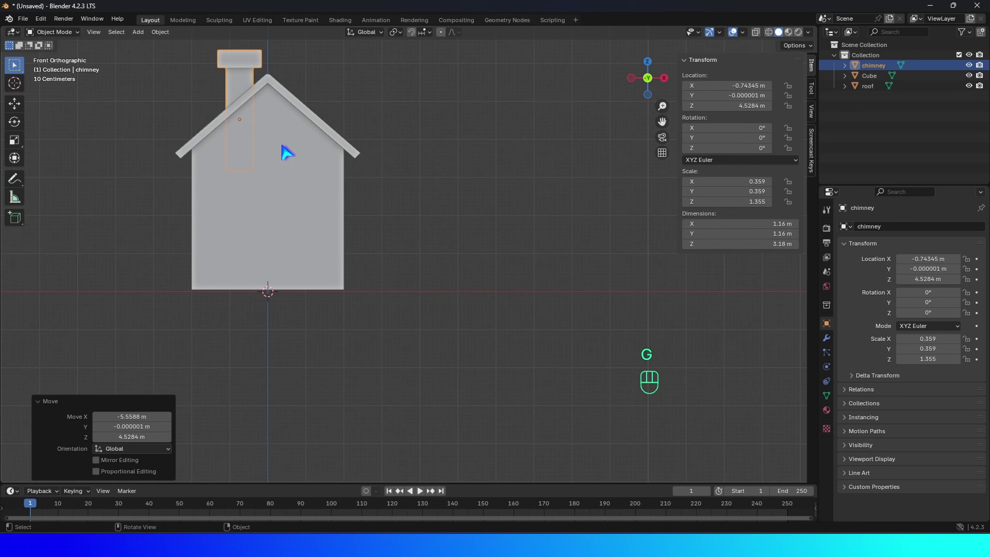
Slide the chimney with the Move tool to about X 0.590 m and Y 2.291 m, near one end of the roof.
key("KP_3")
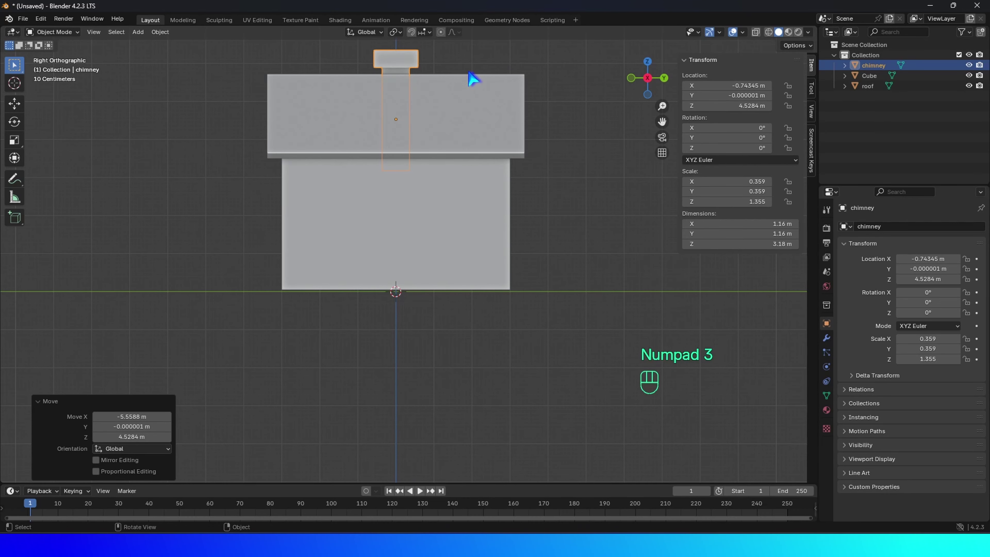
left_click(15, 103)
left_click_drag(429, 119, 480, 126)
middle_click_drag(479, 126, 558, 127, "shift")
Scale the chimney down uniformly to about half its size and raise it to about 5.084 m in Z.
key("KP_Decimal")
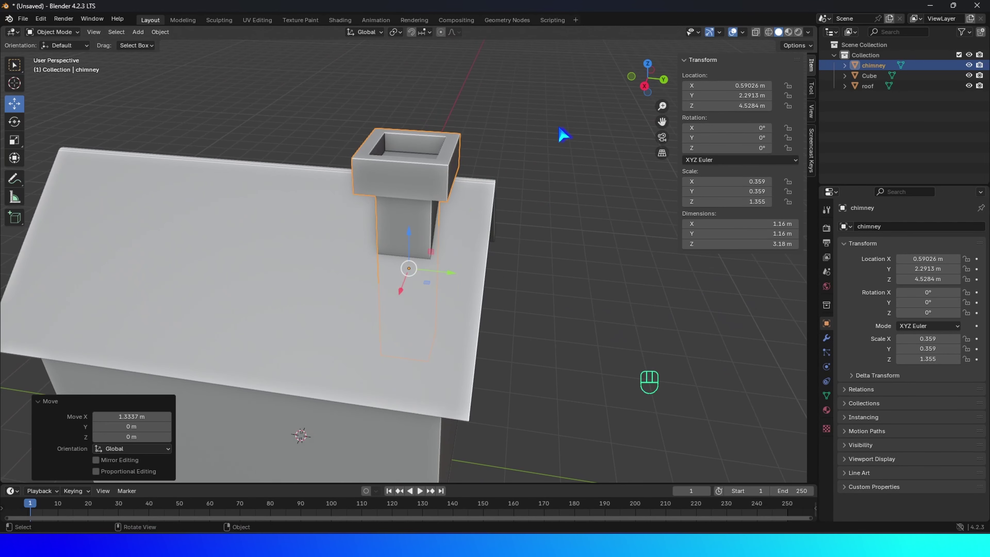
key("s")
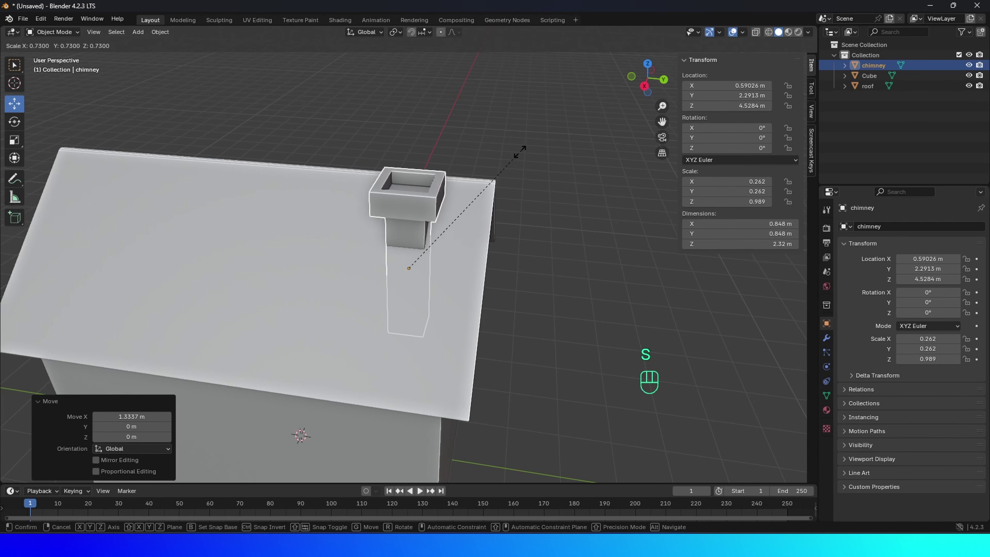
left_click(513, 159)
left_click_drag(409, 234, 420, 215)
middle_click_drag(420, 214, 372, 256)
Shift the chimney beside the roof ridge to about X 0.449 m and Y 2.172 m, and return to the Select Box tool.
left_click_drag(372, 256, 480, 243)
middle_click_drag(479, 243, 458, 228)
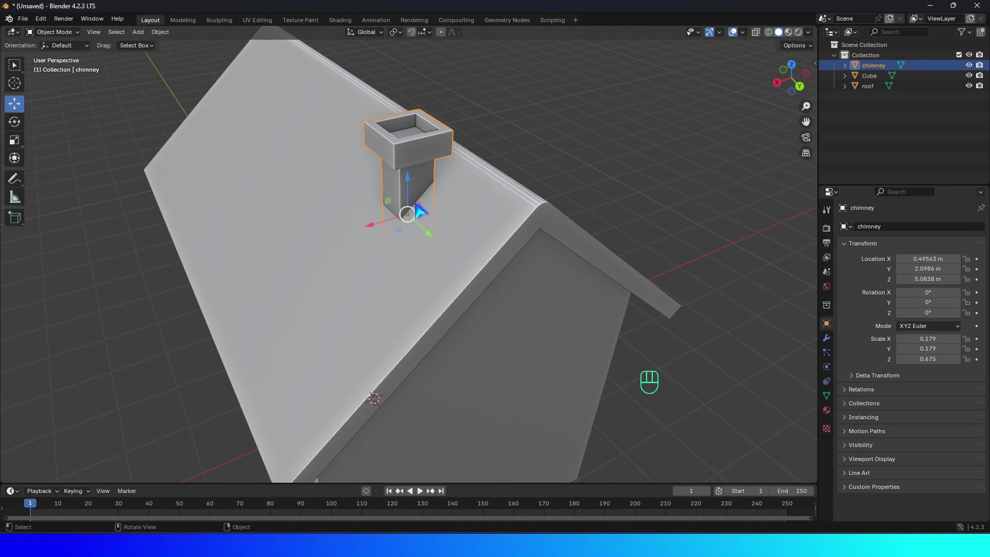
left_click_drag(382, 223, 420, 228)
middle_click_drag(419, 228, 399, 191)
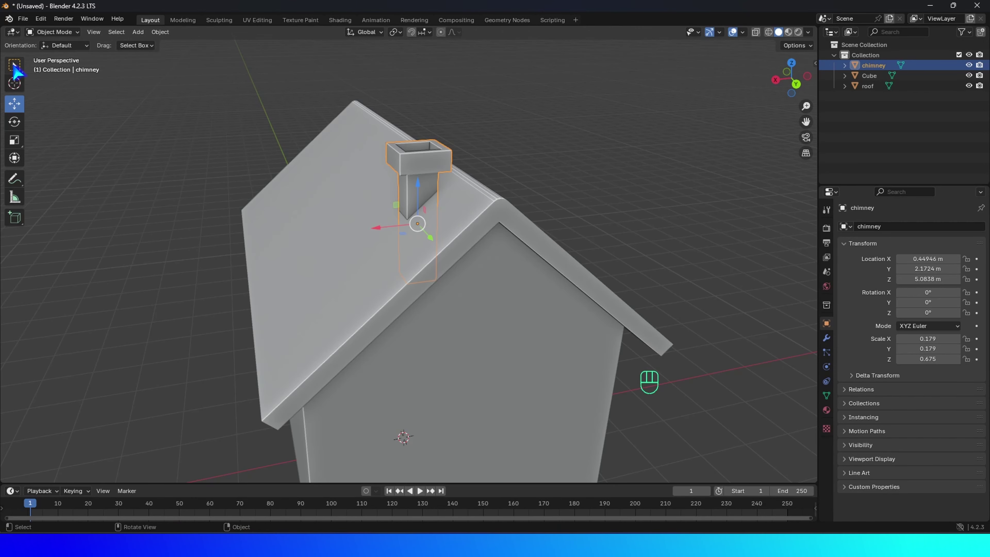
left_click(14, 65)
Delete the bottom face of the house body in Edit Mode.
mouse_move(470, 290)
middle_mouse_down()
mouse_move(363, 265)
mouse_move(491, 369)
mouse_move(466, 283)
middle_mouse_up()
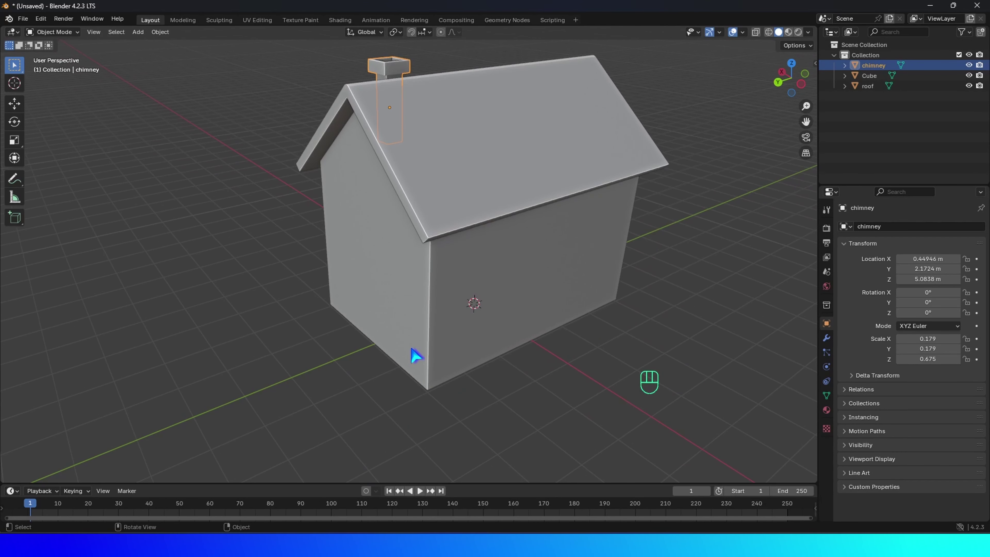
left_click(396, 274)
middle_click_drag(487, 336, 474, 308)
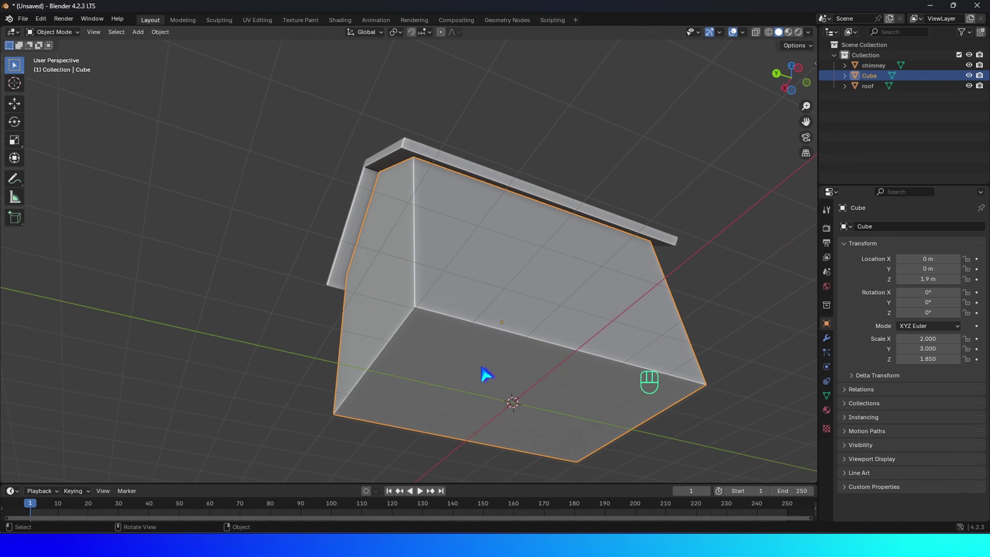
key("Tab")
left_click(463, 363)
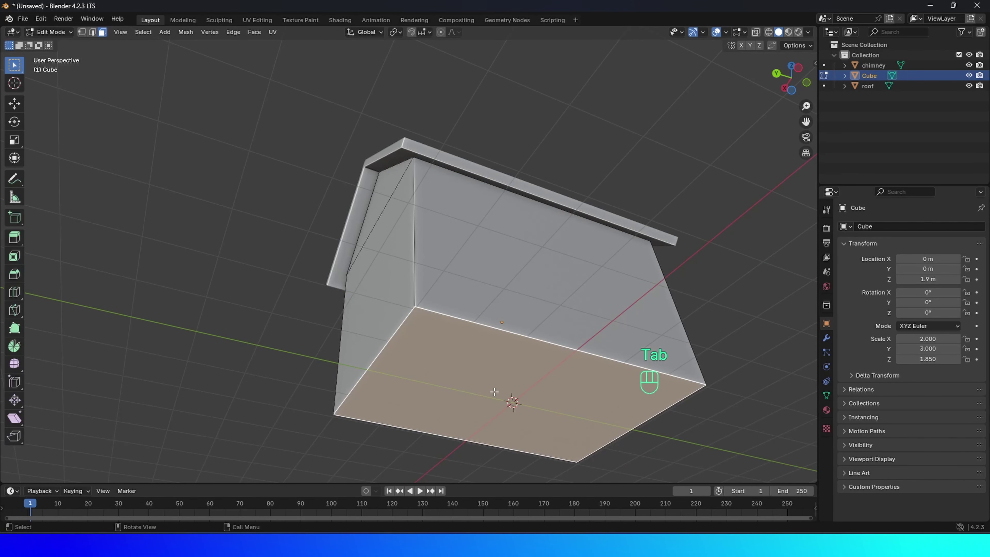
key("x")
left_click(453, 412)
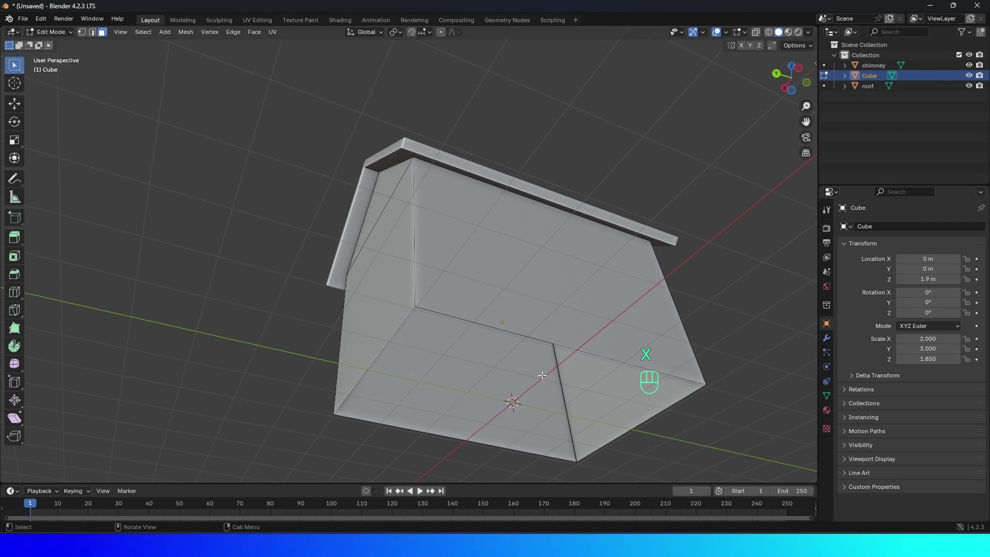
Add one horizontal loop cut around the house walls and slide it toward the base with a factor of about 0.746.
middle_click_drag(542, 375, 432, 329)
middle_click_drag(428, 366, 476, 324)
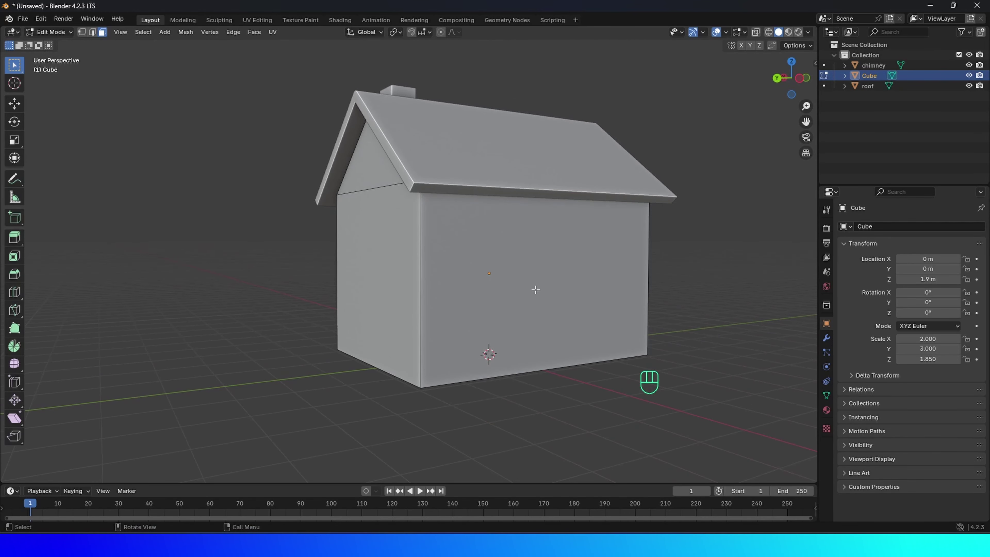
key("ctrl+r")
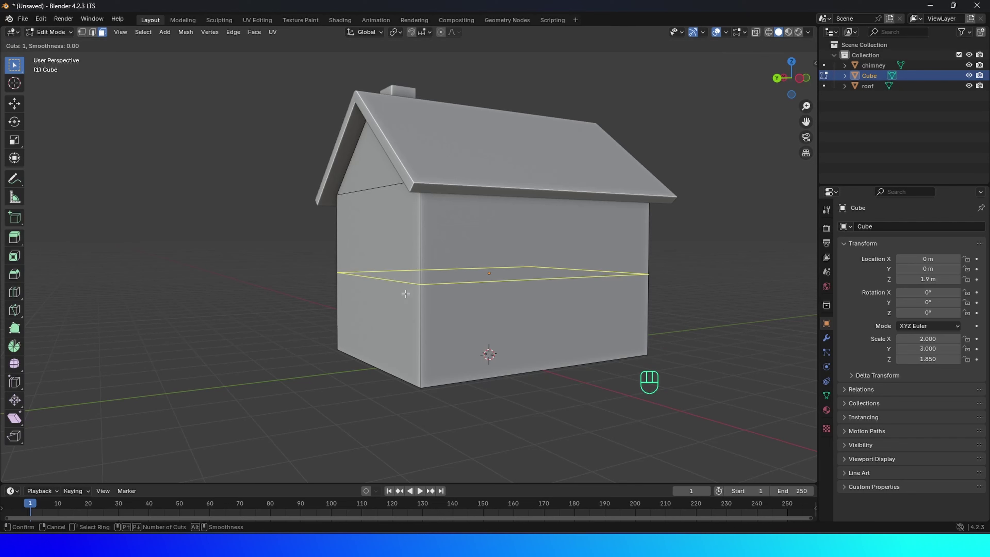
left_click(433, 272)
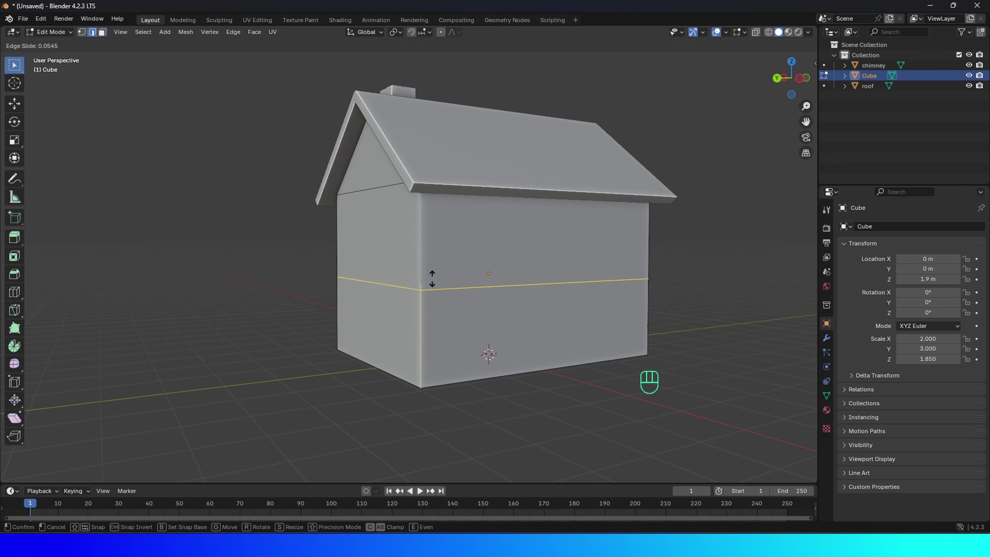
left_click(436, 353)
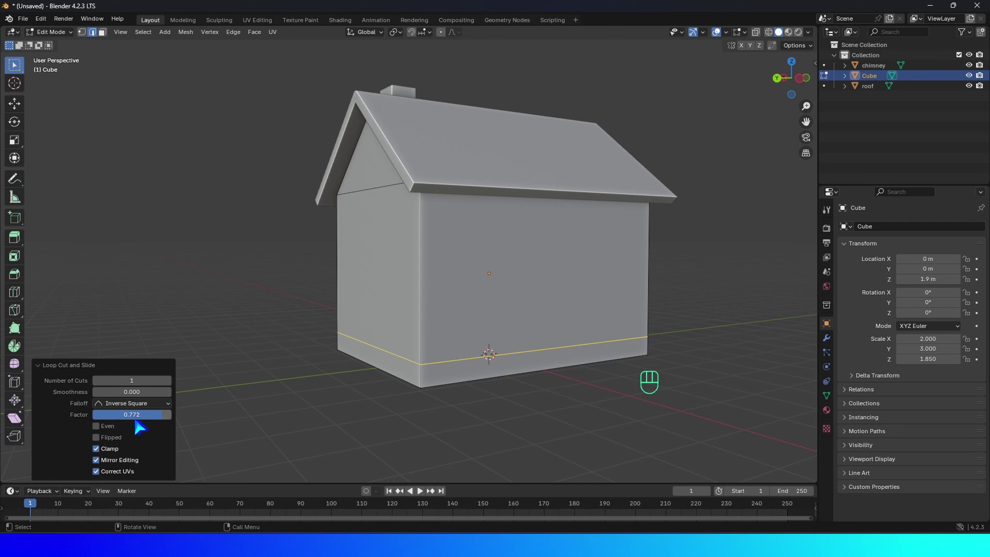
mouse_move(161, 417)
left_mouse_down()
mouse_move(108, 417)
mouse_move(160, 417)
left_mouse_up()
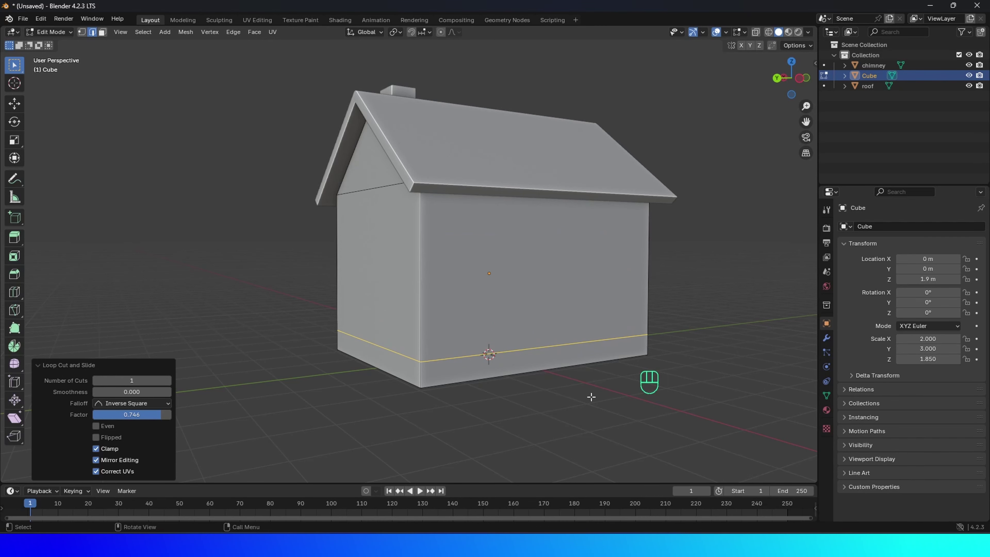
Extrude the band of faces around the base of the walls and scale it outward by 1.125 on all axes.
key("3")
middle_click_drag(464, 373, 456, 401)
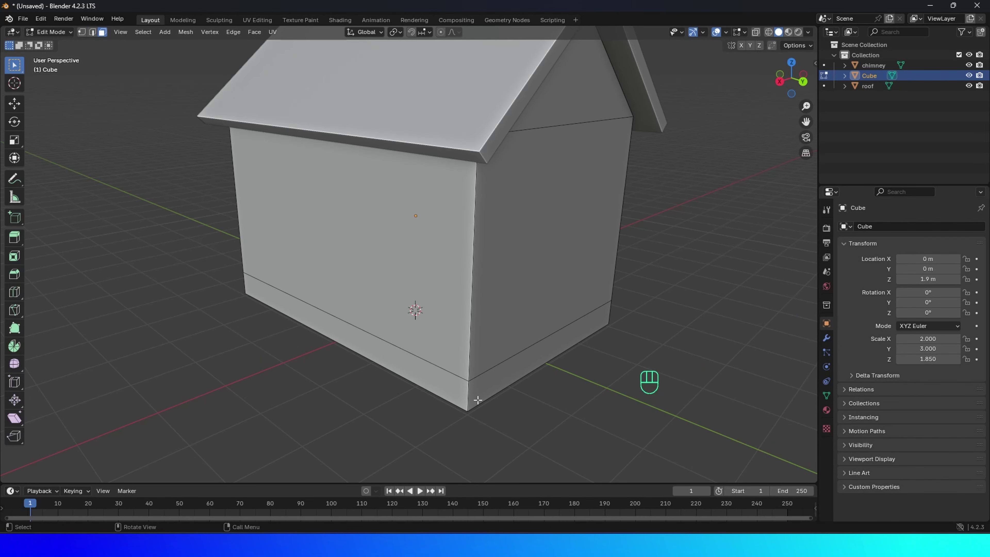
left_click(469, 395, "alt")
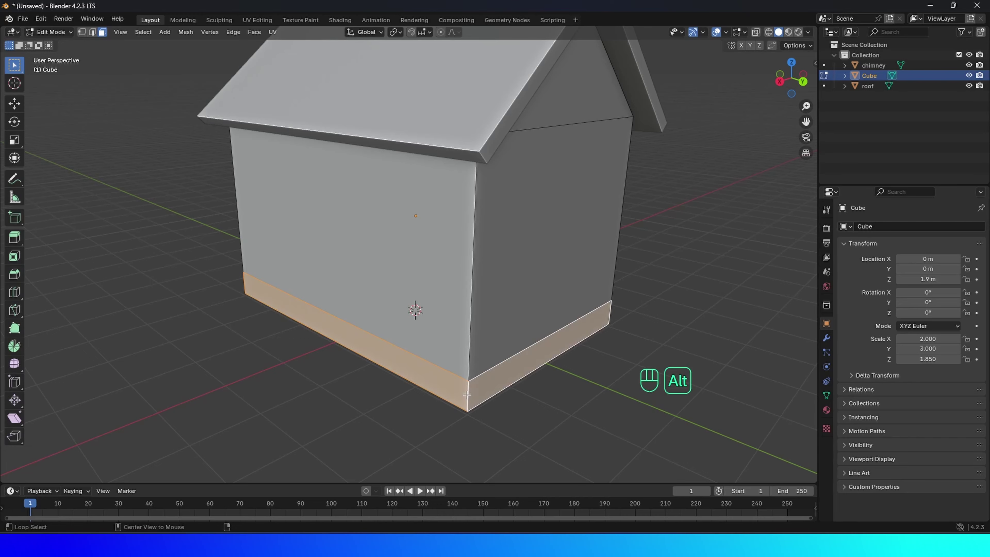
middle_click_drag(472, 394, 501, 377)
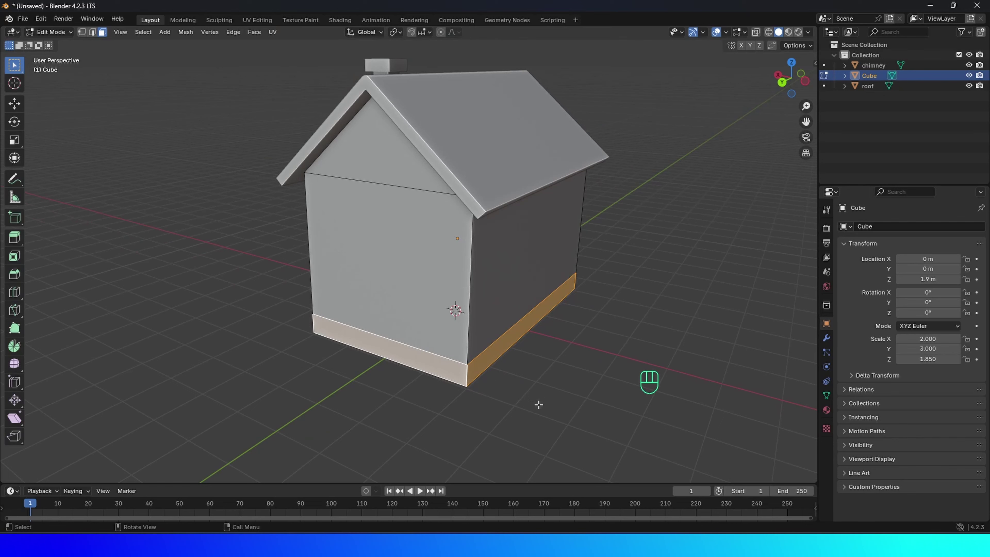
key("e")
key("s")
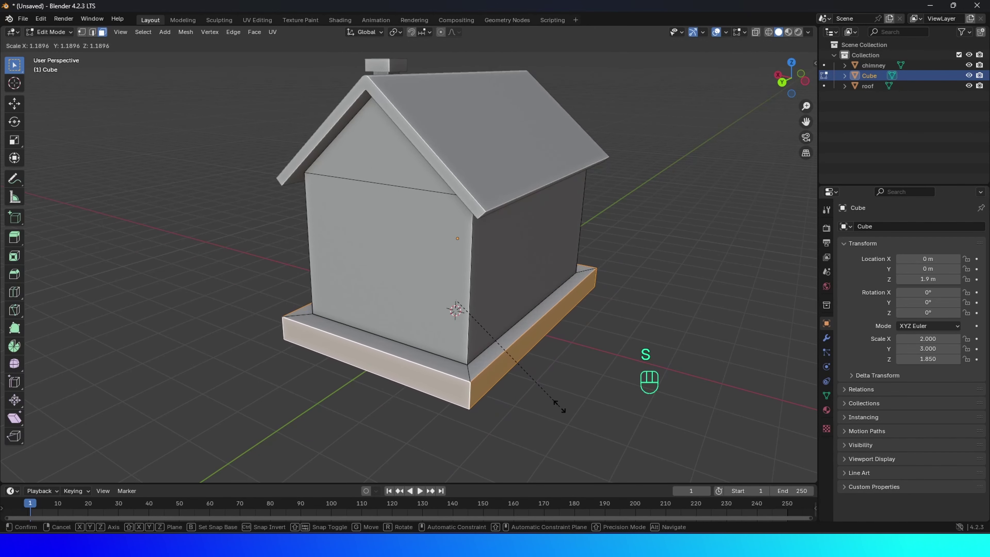
left_click(555, 400)
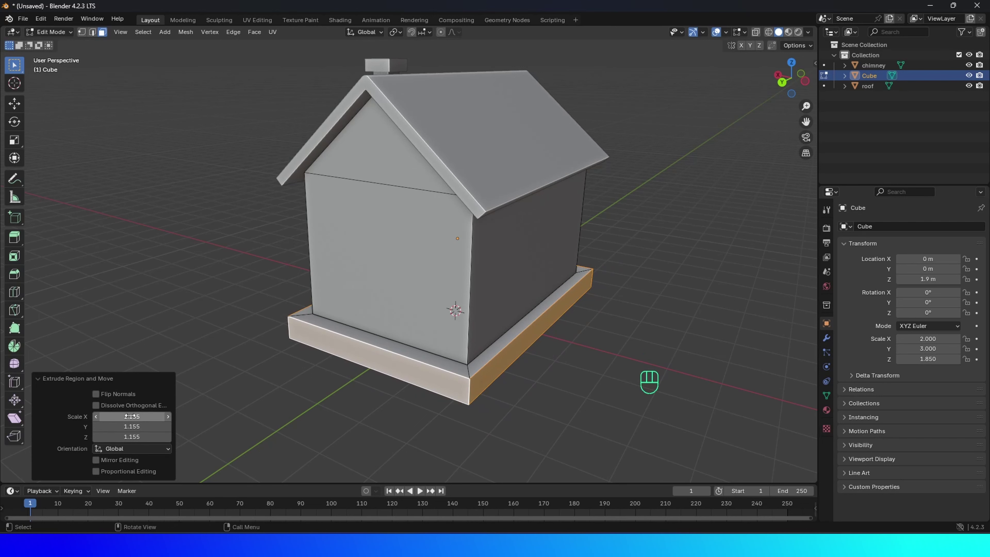
mouse_move(130, 416)
left_mouse_down()
mouse_move(131, 436)
mouse_move(131, 416)
left_mouse_up()
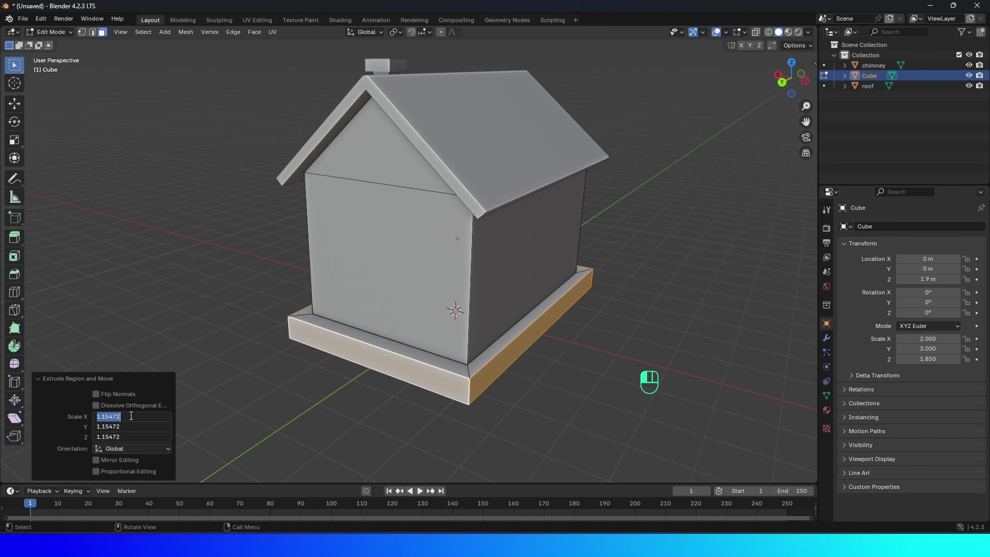
type("1.125")
key("Return")
Delete the four underside faces of the base ledge and return to Object Mode.
middle_click_drag(331, 415, 435, 278)
left_click(337, 204)
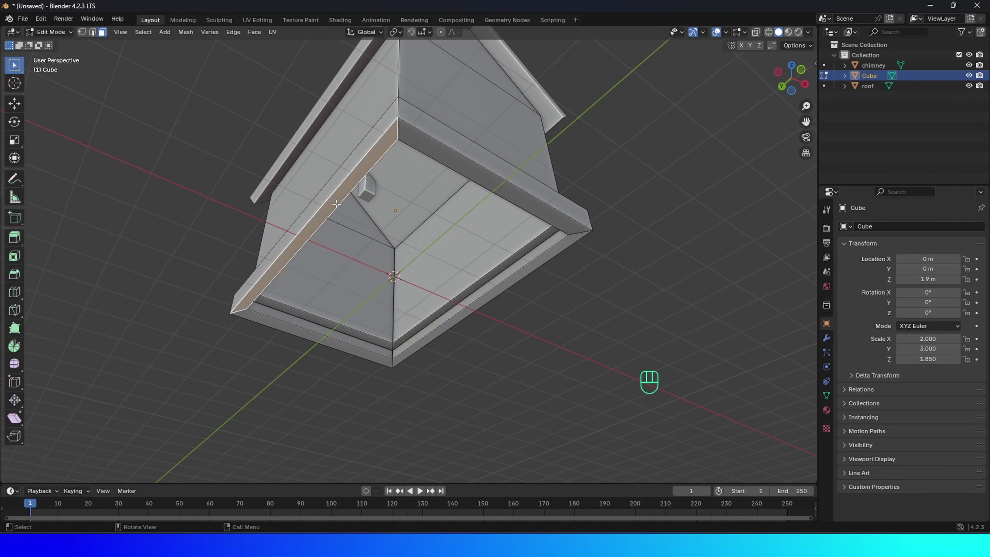
left_click(432, 153, "shift")
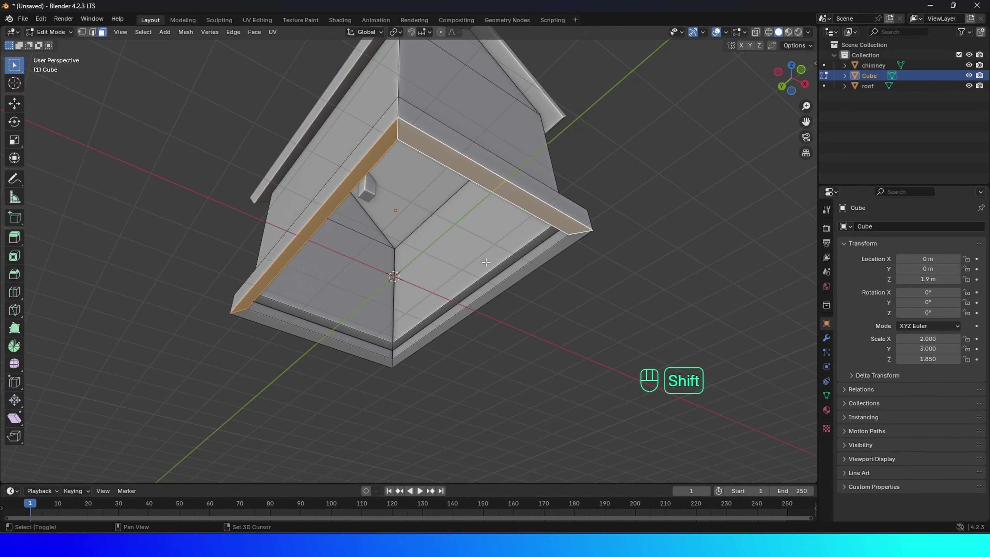
left_click(477, 304, "shift")
left_click(319, 338, "shift")
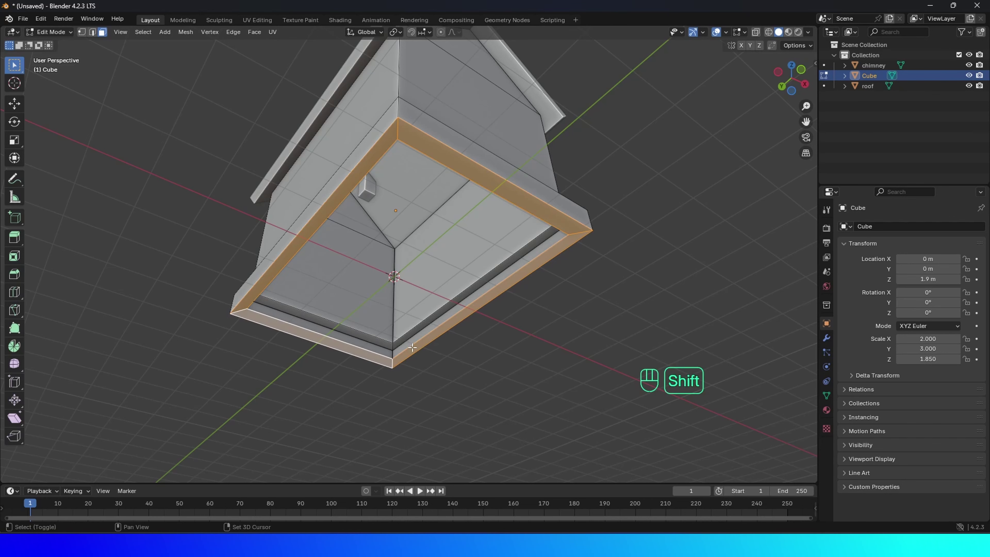
key("x")
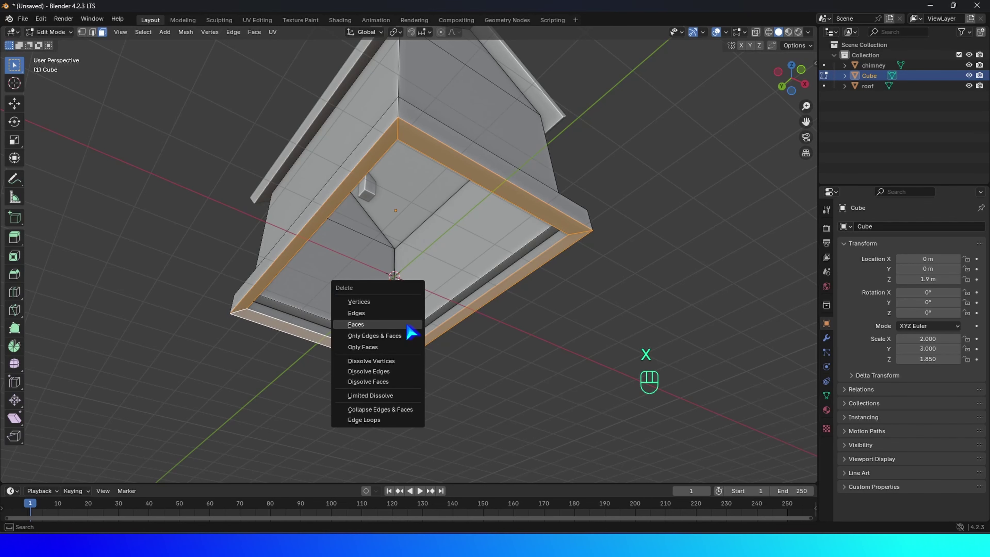
left_click(370, 326)
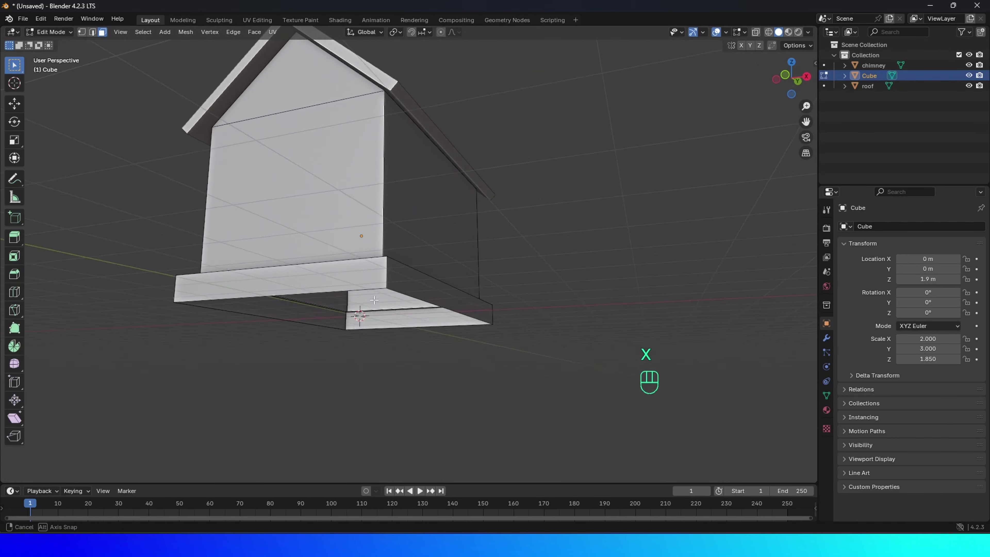
key("Tab")
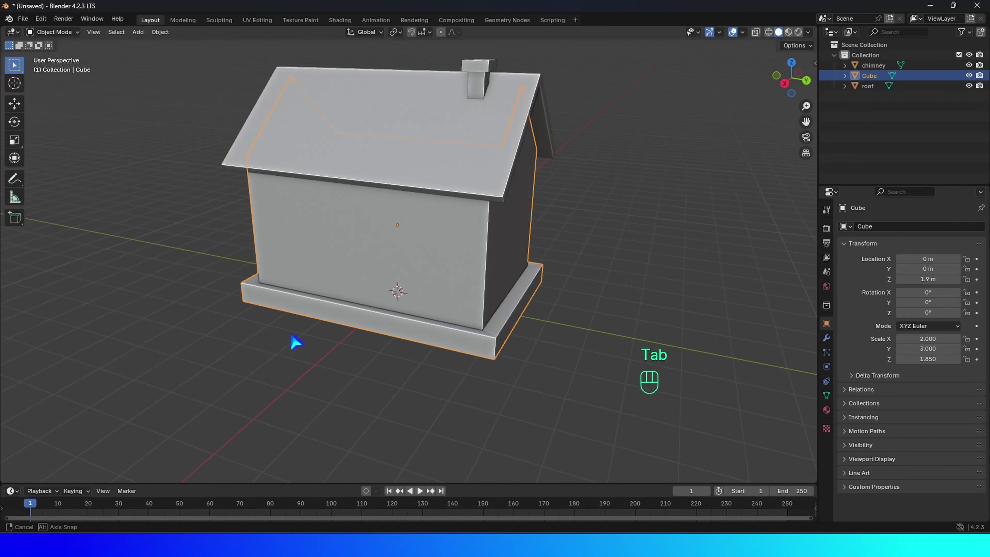